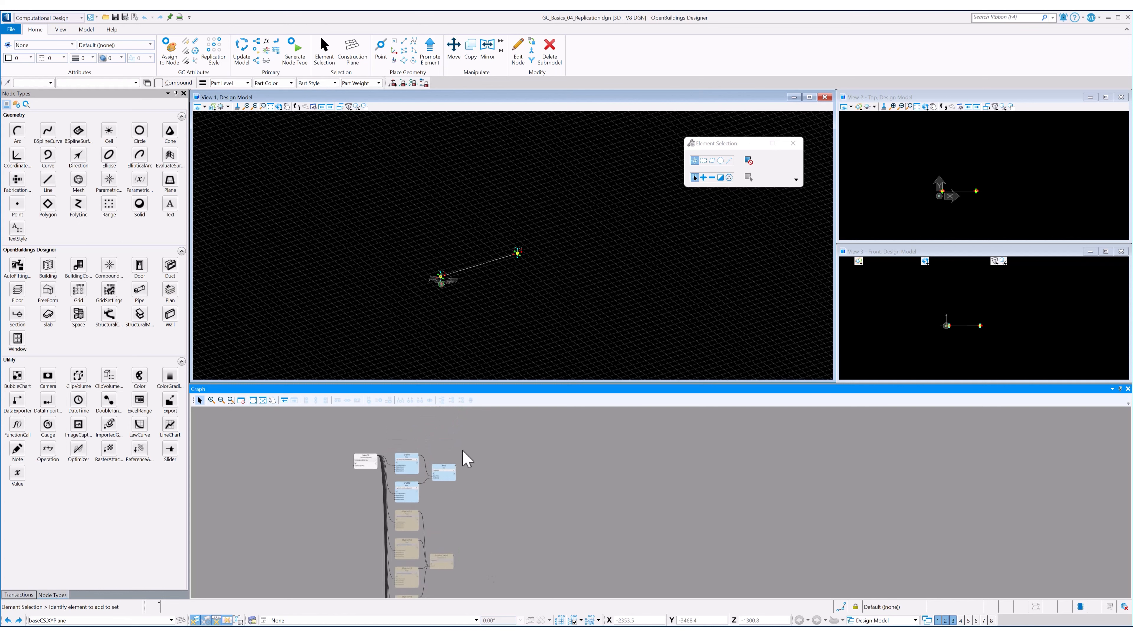
- Add a Point node beside line1 using the ByParameterAlongCurve technique and wire line1 to its Curve input
{"action": "scroll", "coordinate": [507, 278], "scroll_direction": "up", "scroll_amount": 2}
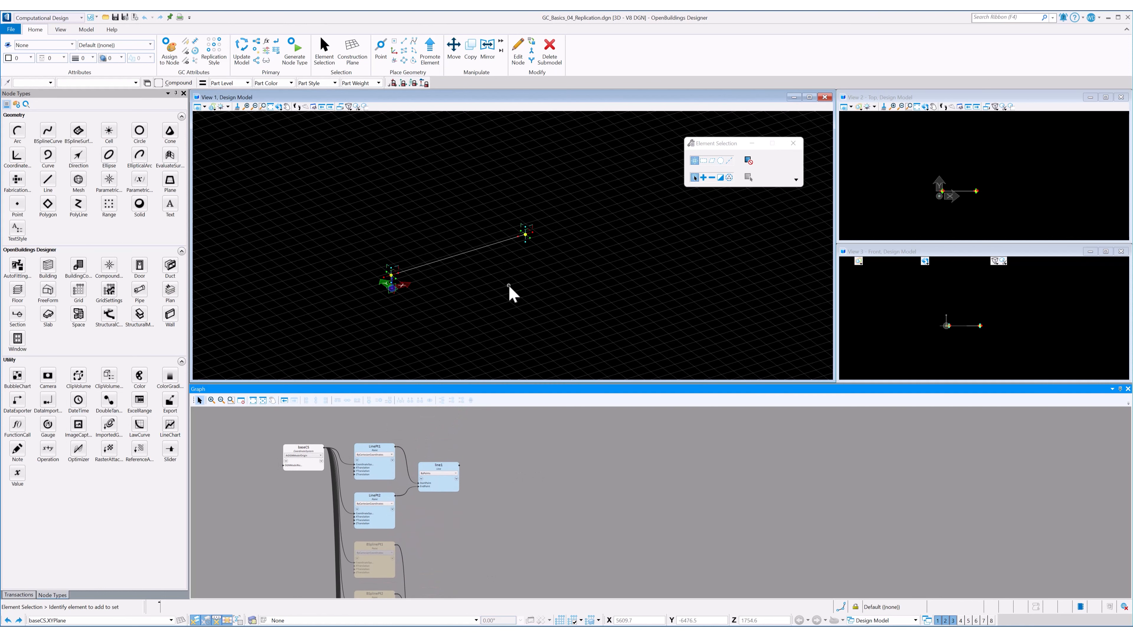
{"action": "left_click_drag", "start_coordinate": [17, 204], "coordinate": [527, 464]}
{"action": "scroll", "coordinate": [527, 459], "scroll_direction": "up", "scroll_amount": 4}
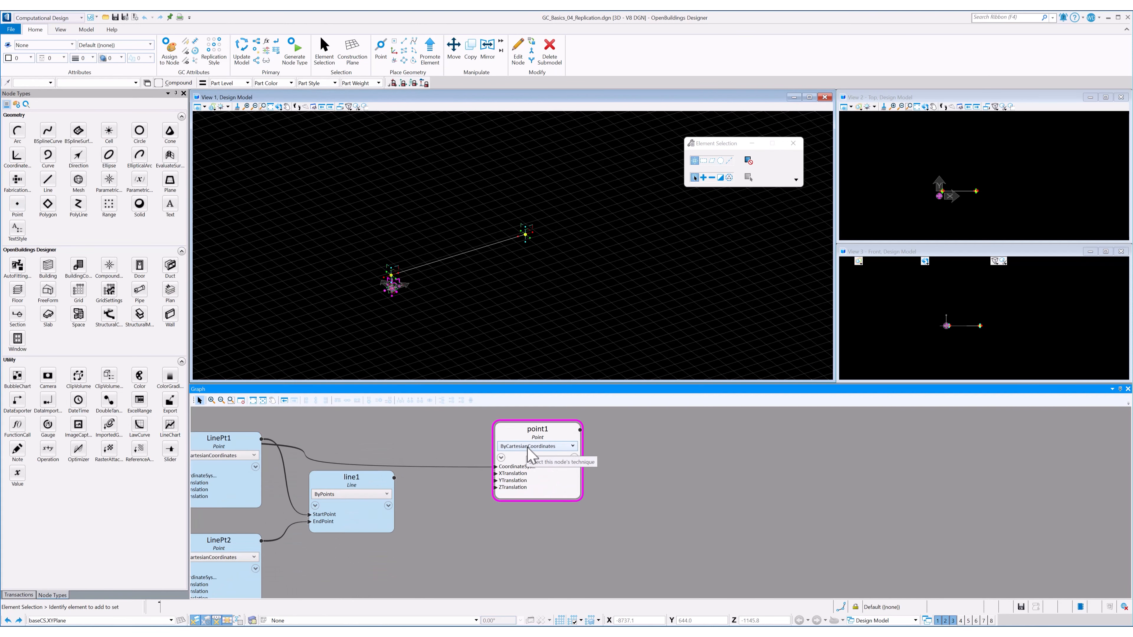
{"action": "left_click", "coordinate": [528, 447]}
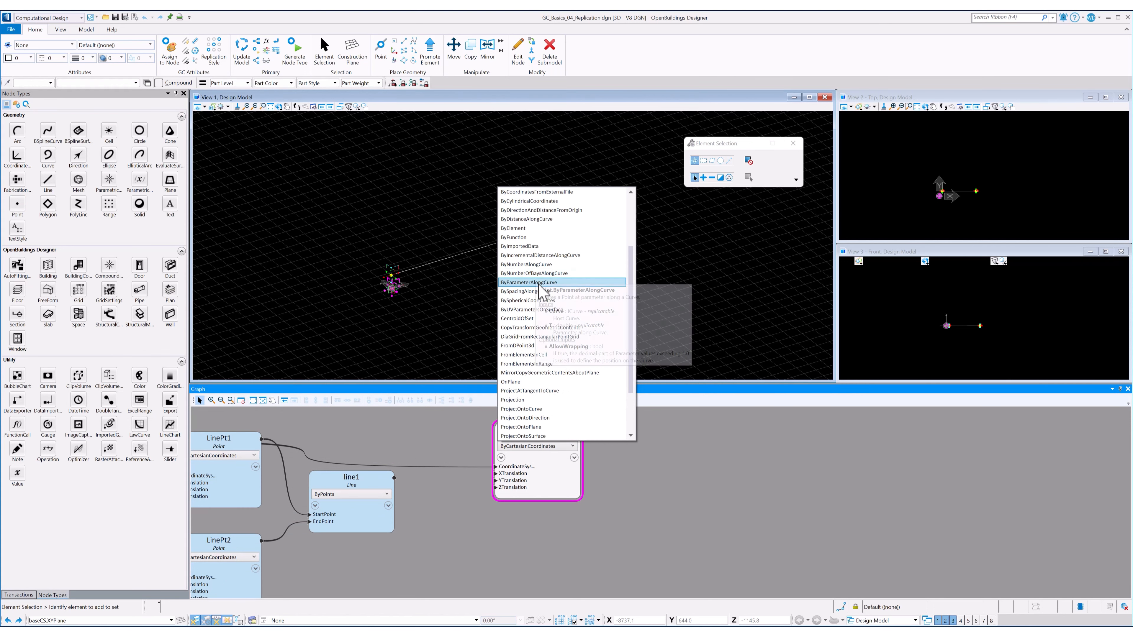
{"action": "left_click", "coordinate": [539, 300]}
{"action": "left_click_drag", "start_coordinate": [497, 467], "coordinate": [394, 484]}
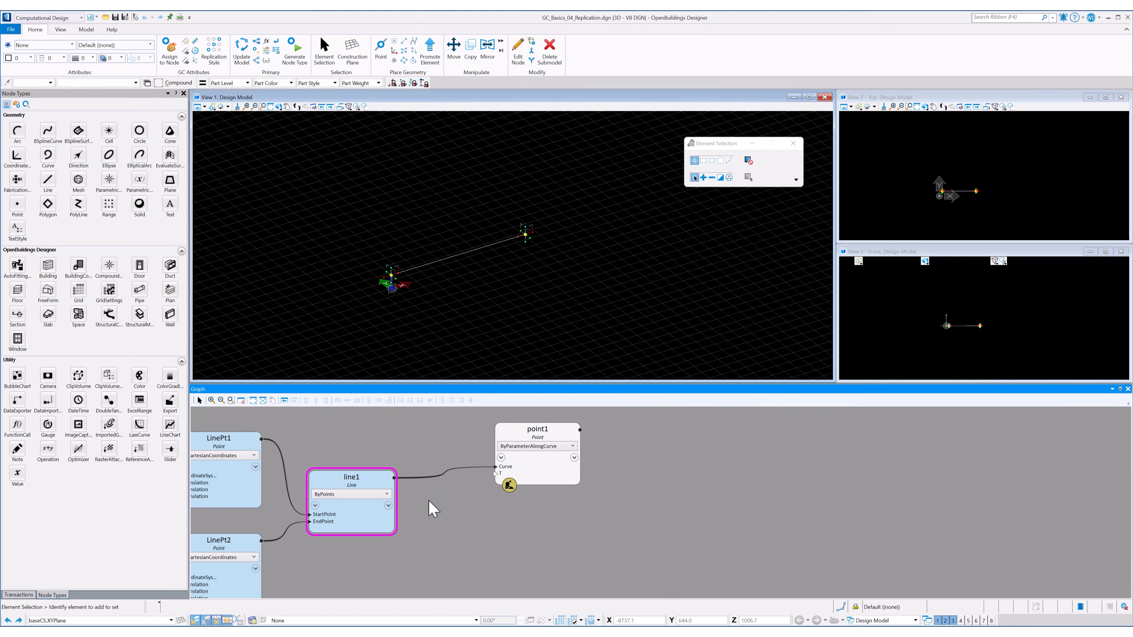
- Set point1's T input to 0.5
{"action": "left_click", "coordinate": [500, 474]}
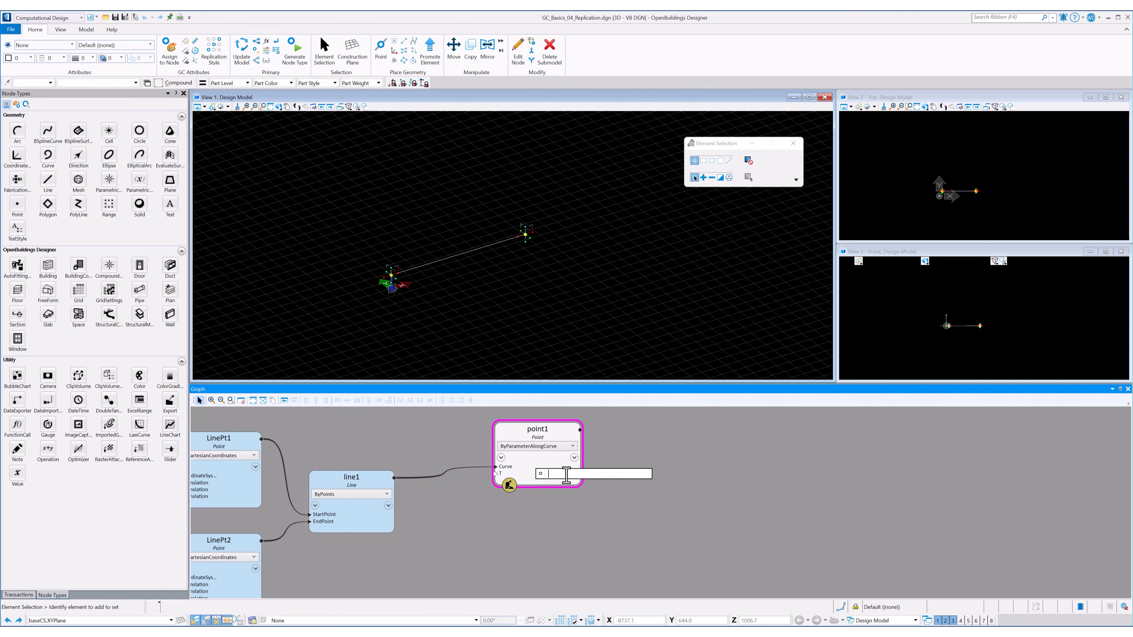
{"action": "type", "text": "0.5"}
{"action": "key", "text": "Return"}
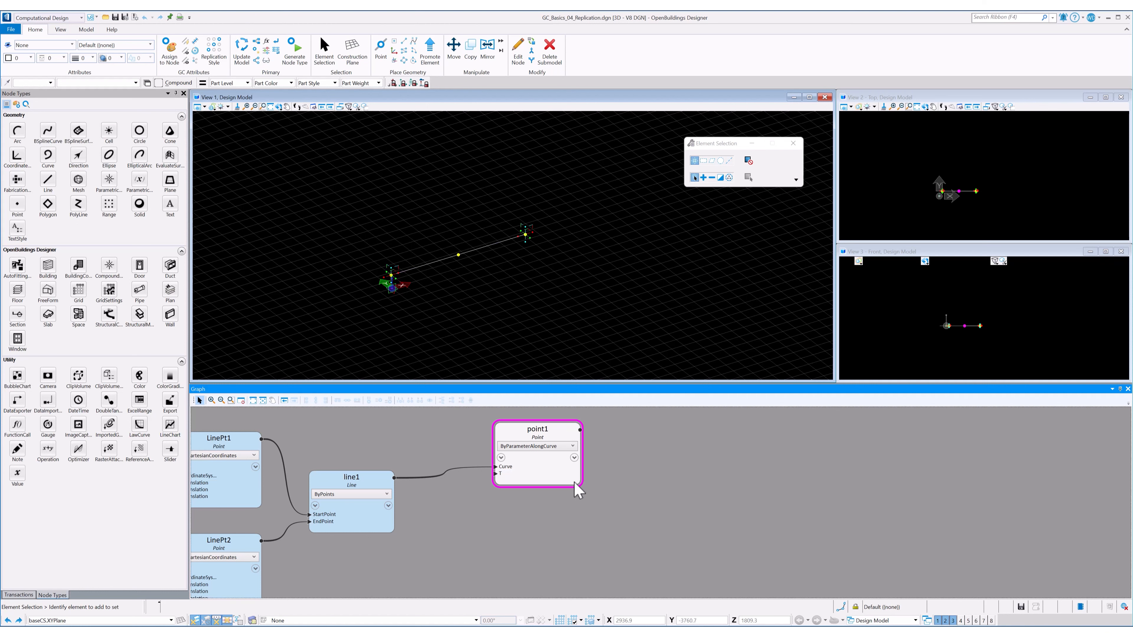
- Set point1's T input to the list {0.25,0.5,0.75} and select the node to check its replicated points
{"action": "left_click", "coordinate": [501, 474]}
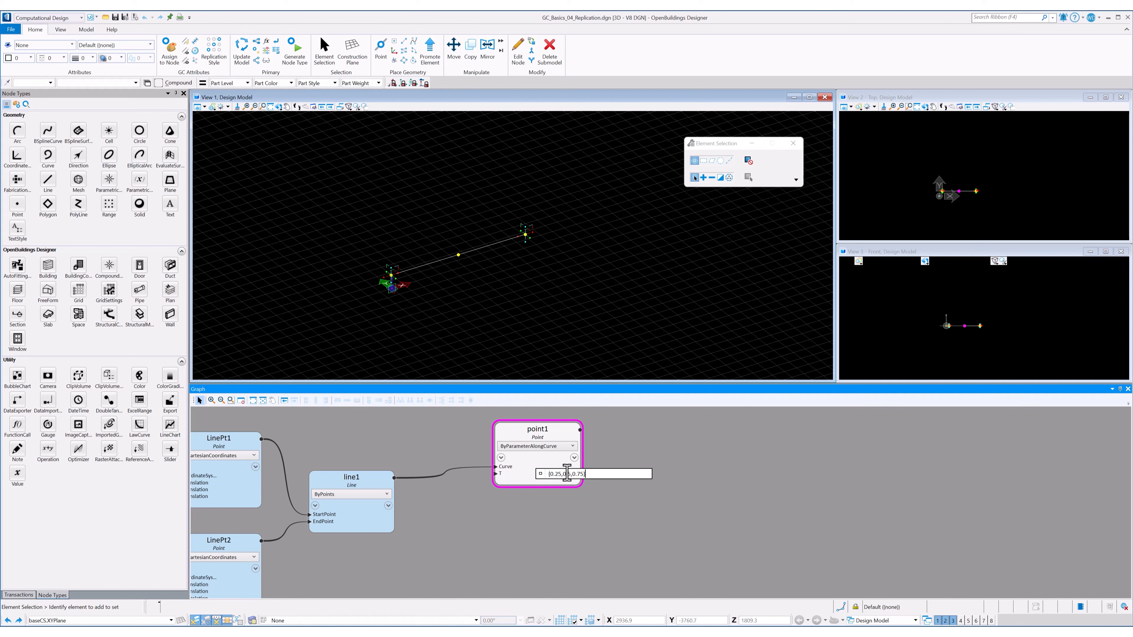
{"action": "key", "text": "Return"}
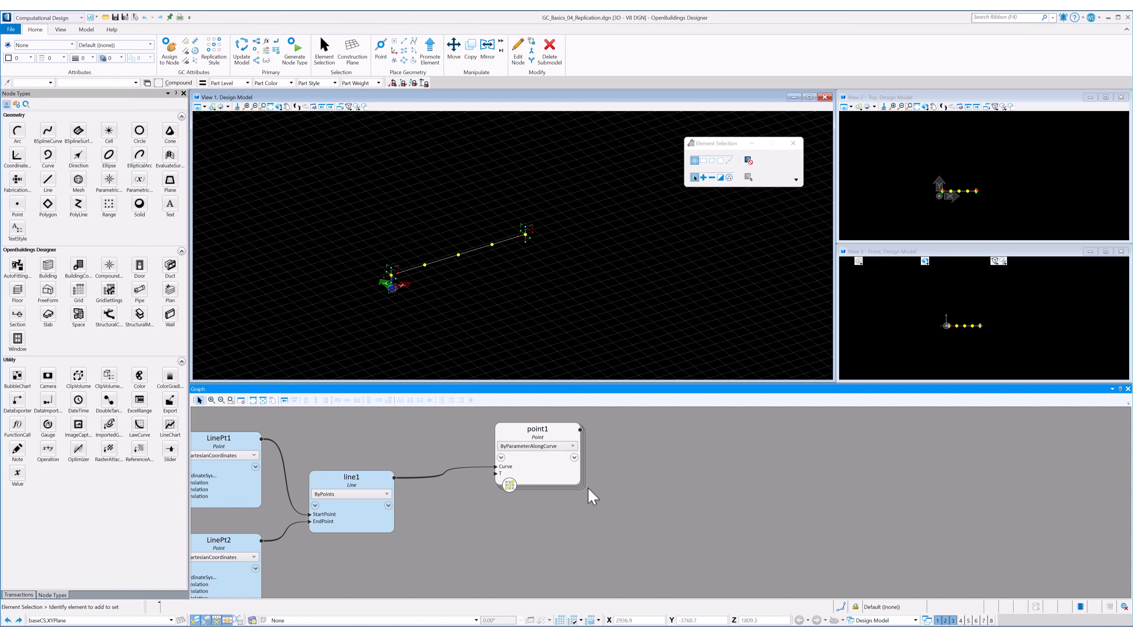
{"action": "left_click", "coordinate": [560, 477]}
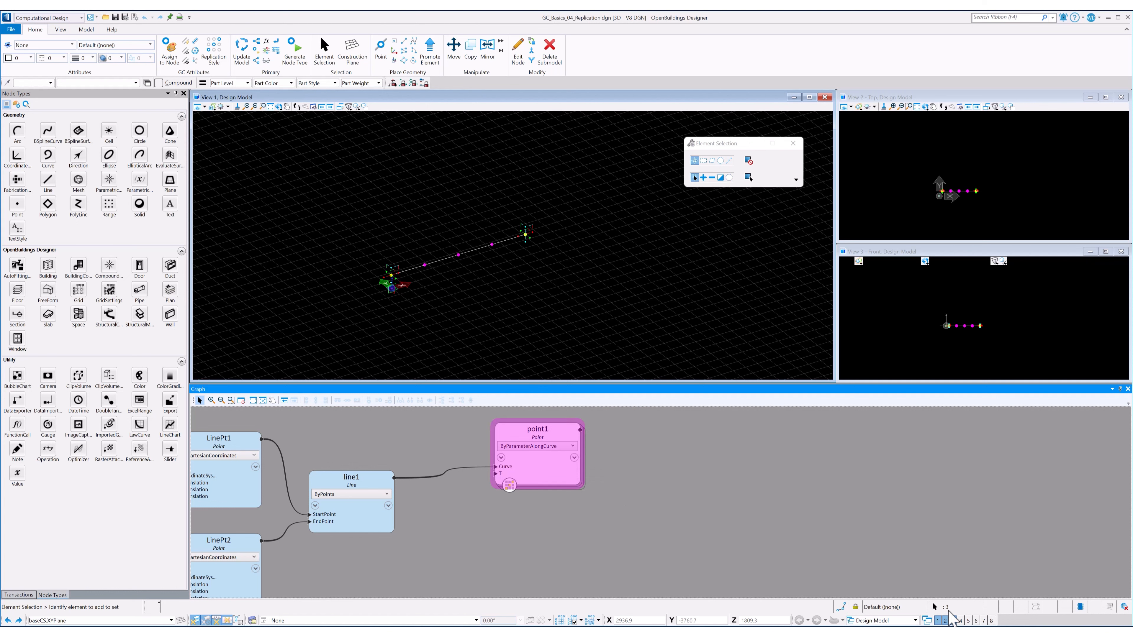
{"action": "left_click", "coordinate": [682, 492]}
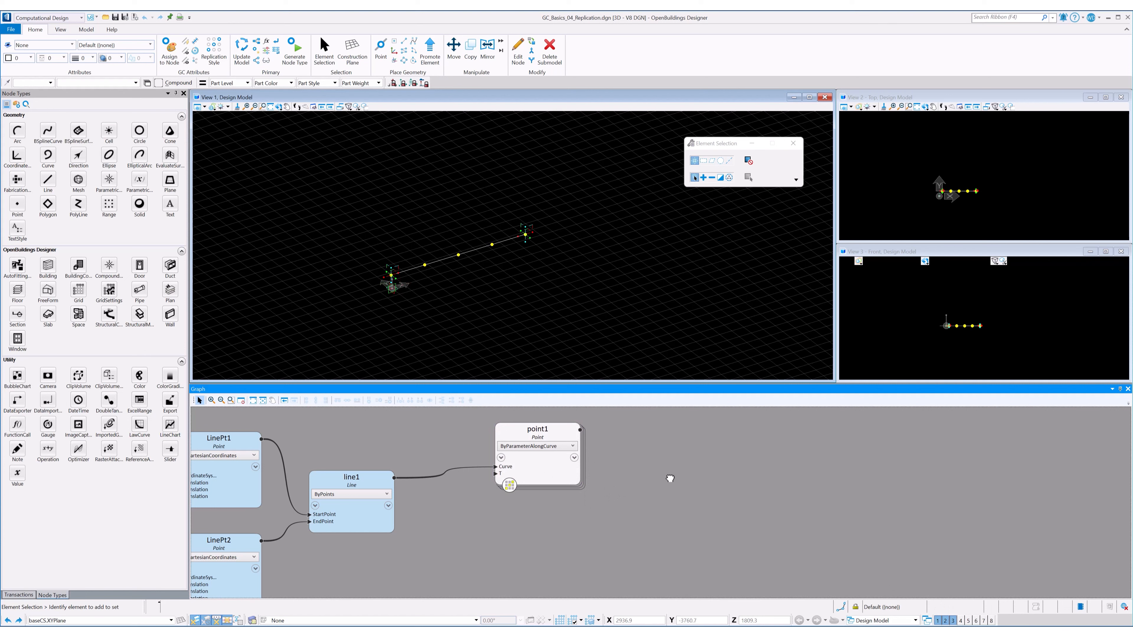
{"action": "middle_click_drag", "start_coordinate": [670, 475], "coordinate": [667, 482]}
{"action": "mouse_move", "coordinate": [513, 482]}
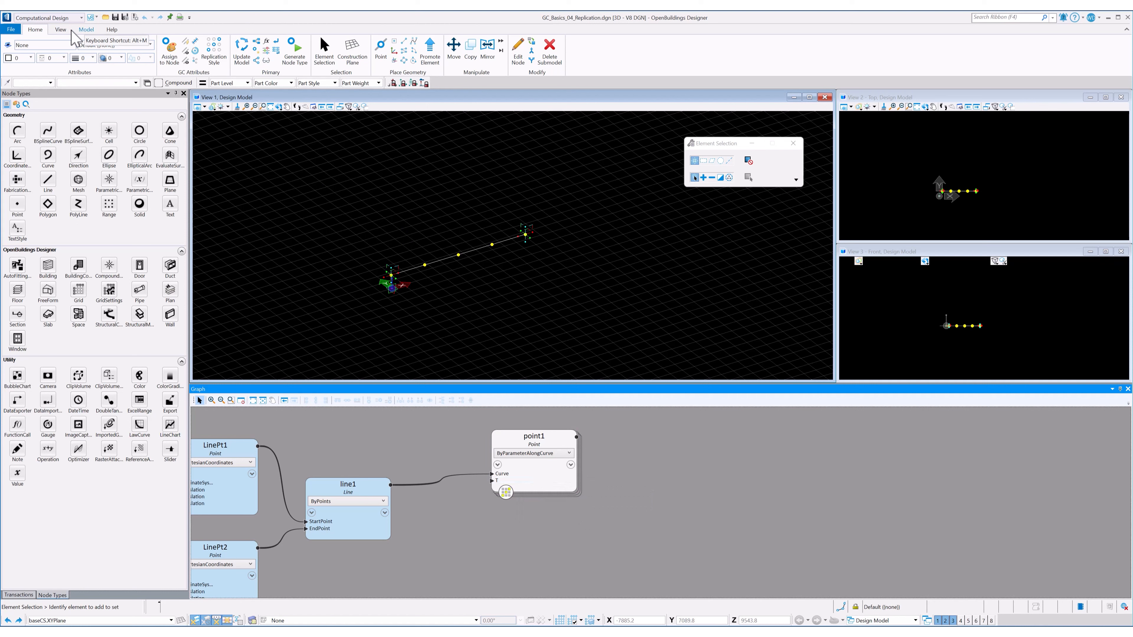
- Find the Series function in the function library and place it in the graph beside point1 as a function call node
{"action": "left_click", "coordinate": [86, 30]}
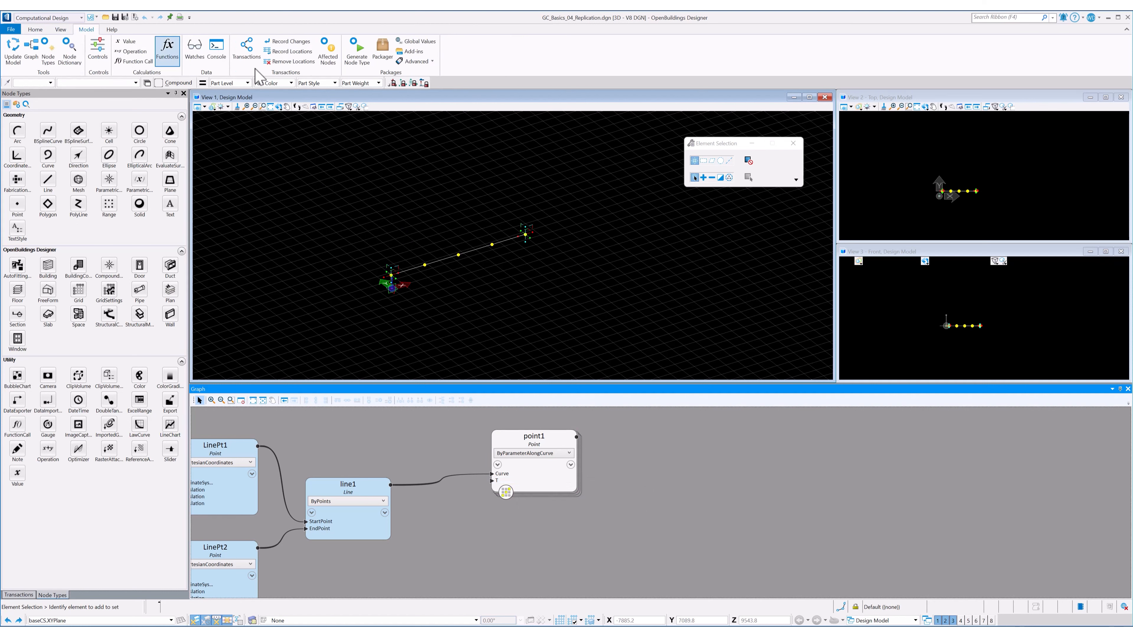
{"action": "left_click", "coordinate": [168, 53]}
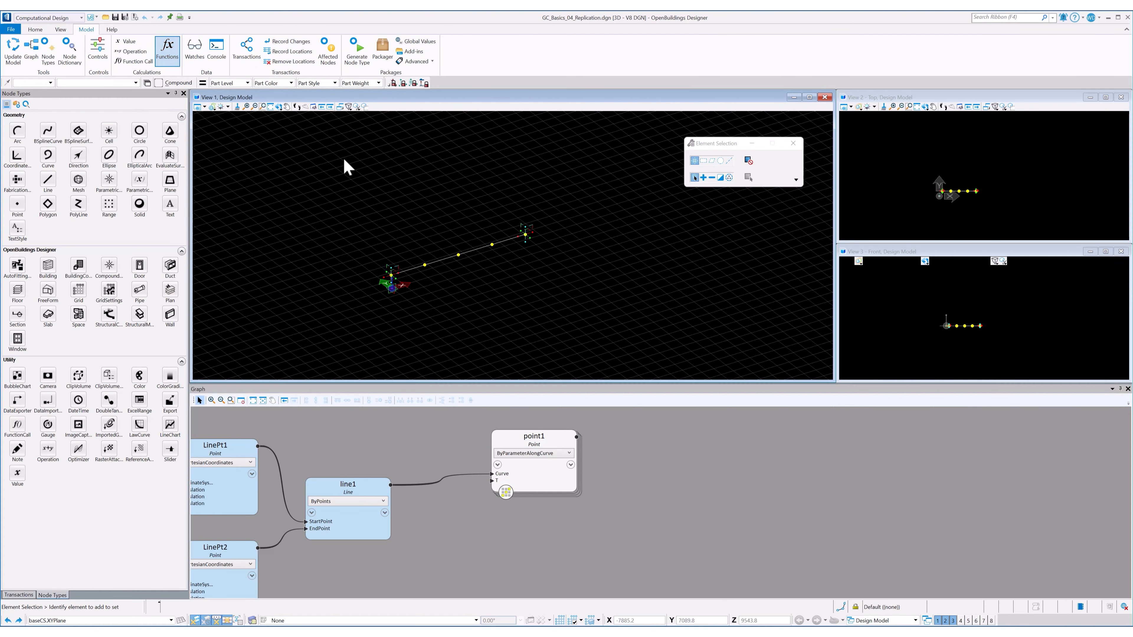
{"action": "left_click", "coordinate": [613, 251]}
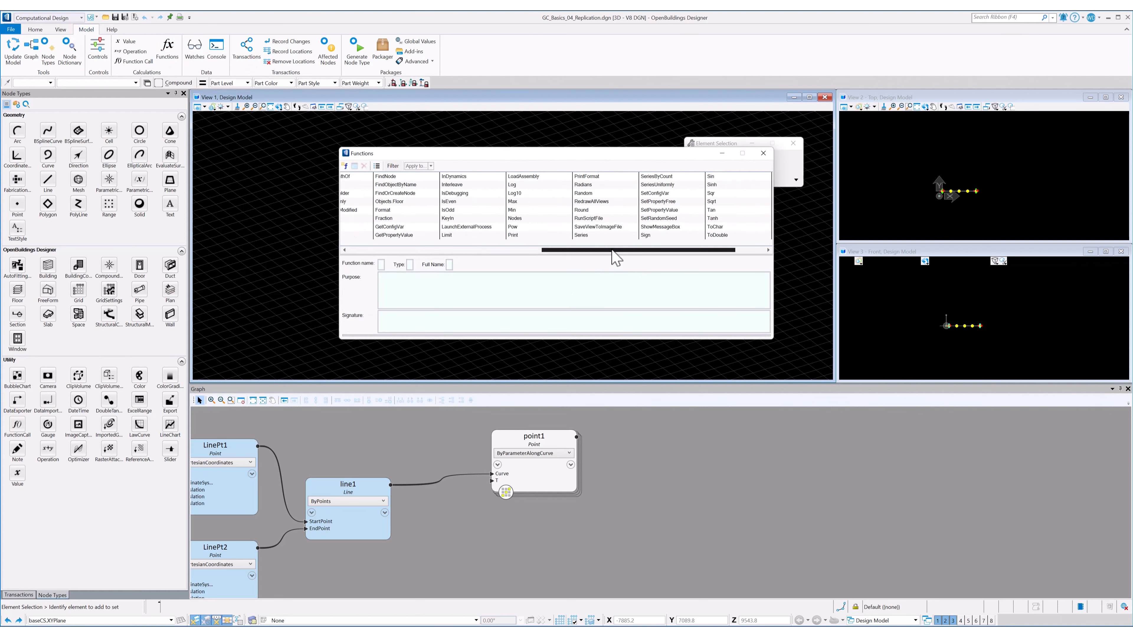
{"action": "left_click", "coordinate": [585, 236]}
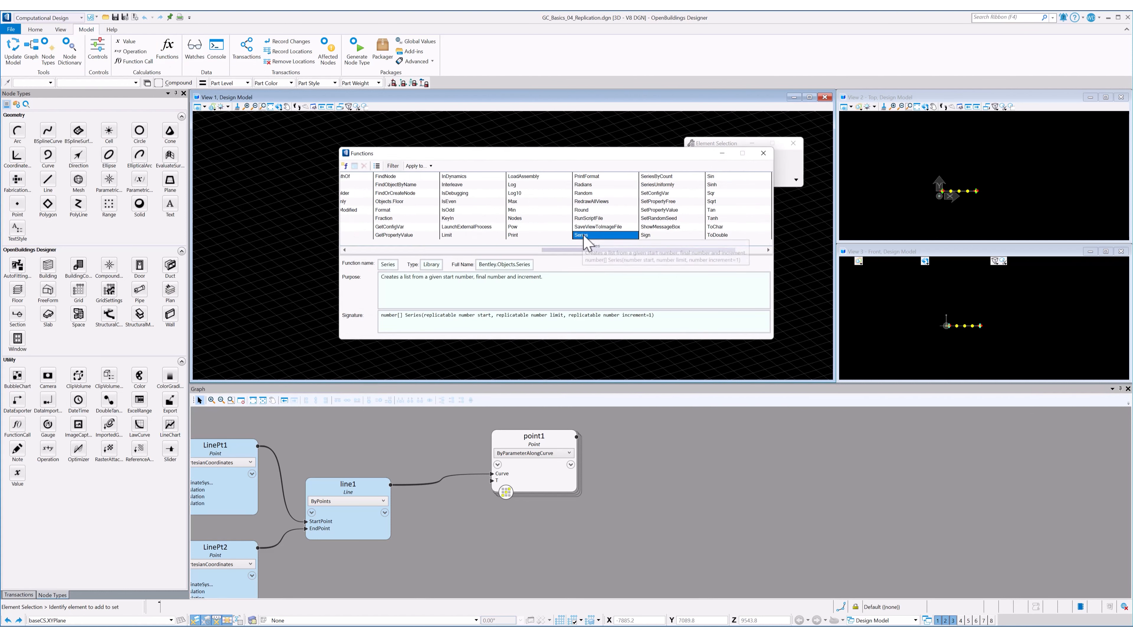
{"action": "left_click_drag", "start_coordinate": [595, 245], "coordinate": [674, 449]}
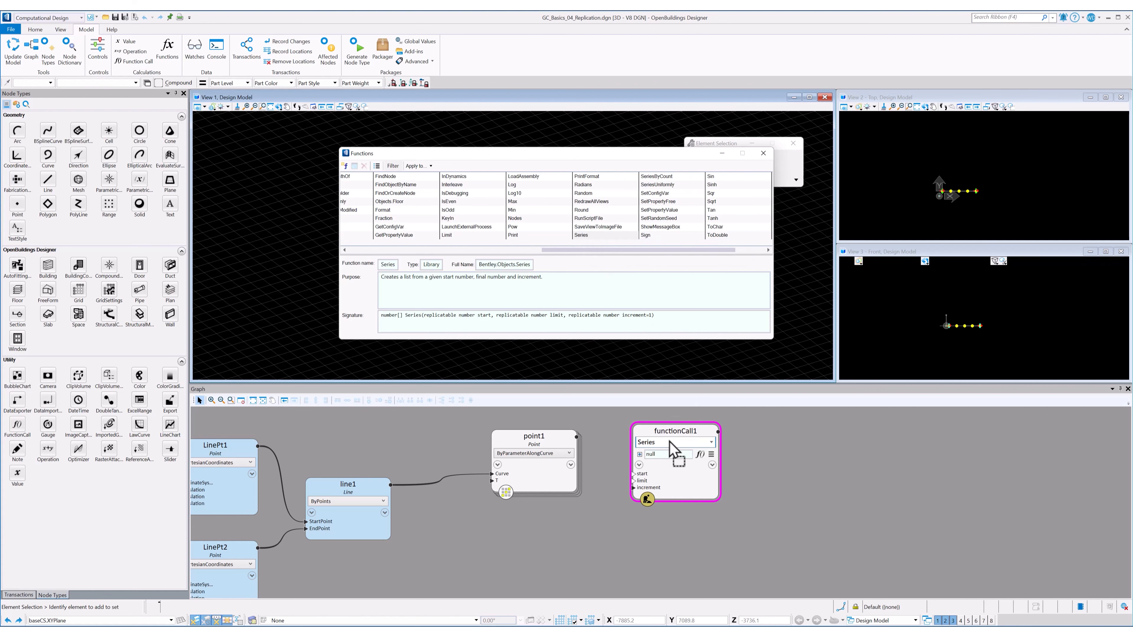
{"action": "left_click", "coordinate": [764, 153]}
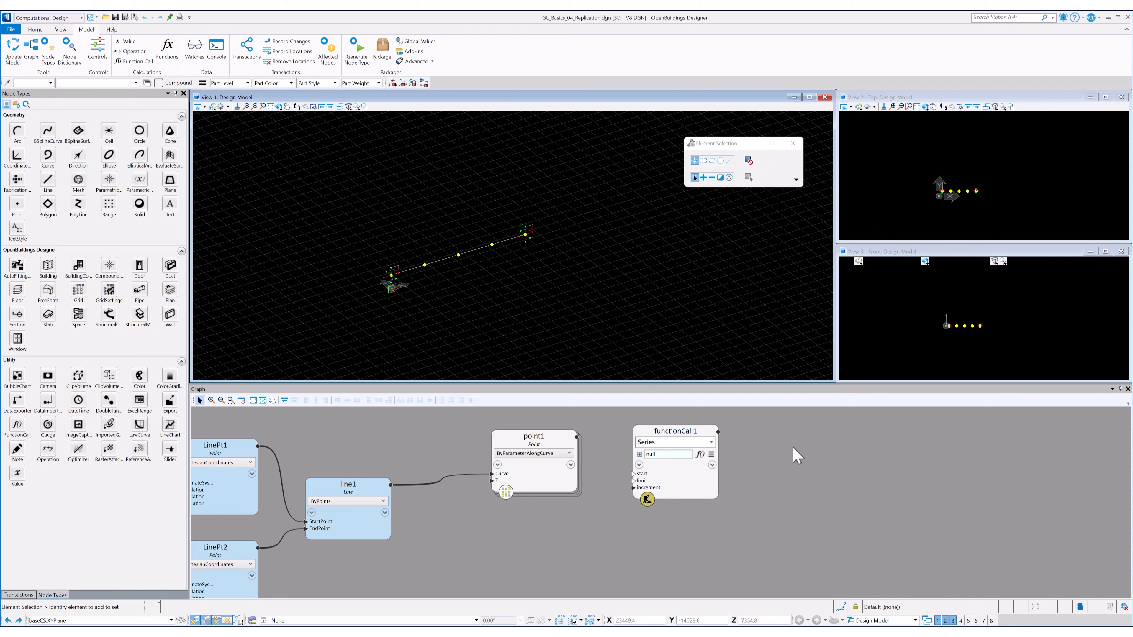
- Set the Series node's increment to 0.1, limit to 1 and start to 0
{"action": "mouse_move", "coordinate": [649, 487]}
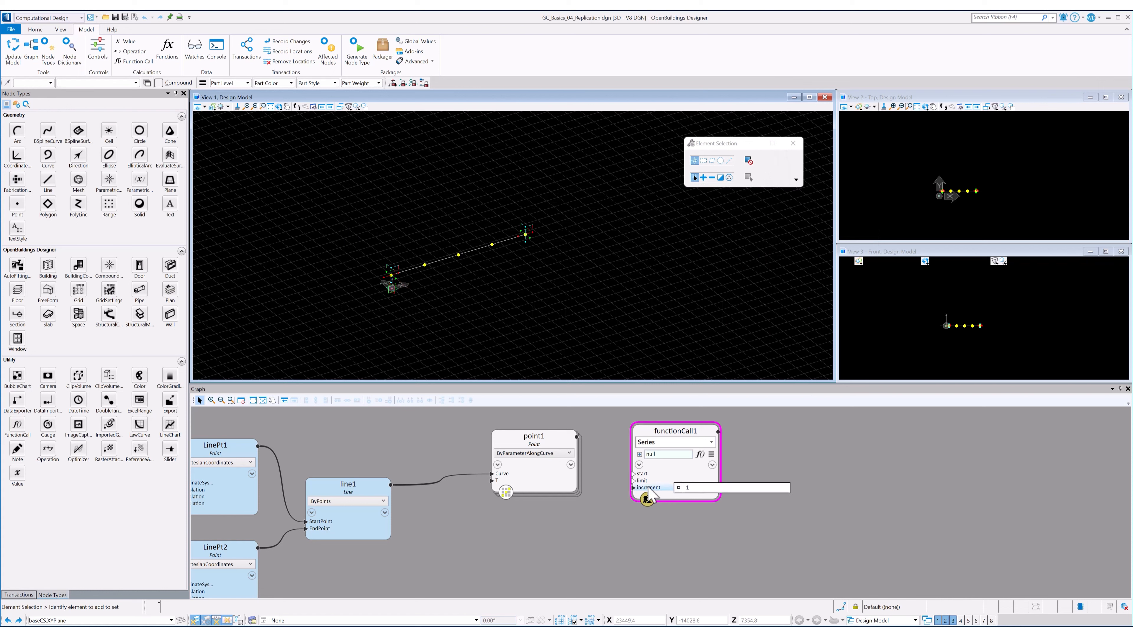
{"action": "left_click", "coordinate": [711, 487]}
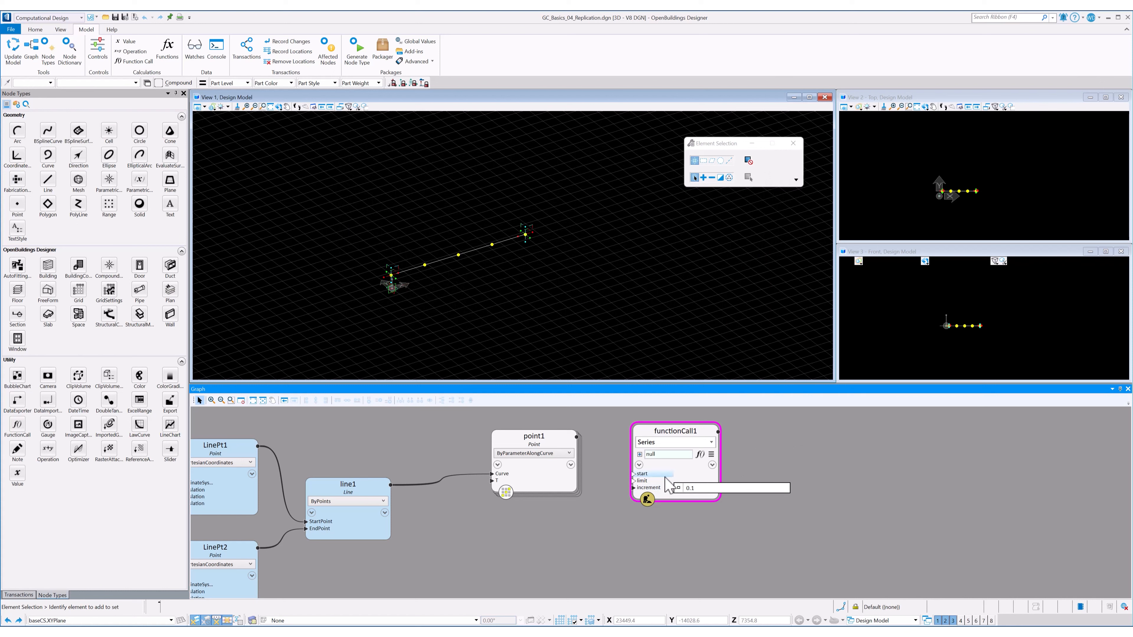
{"action": "mouse_move", "coordinate": [661, 481]}
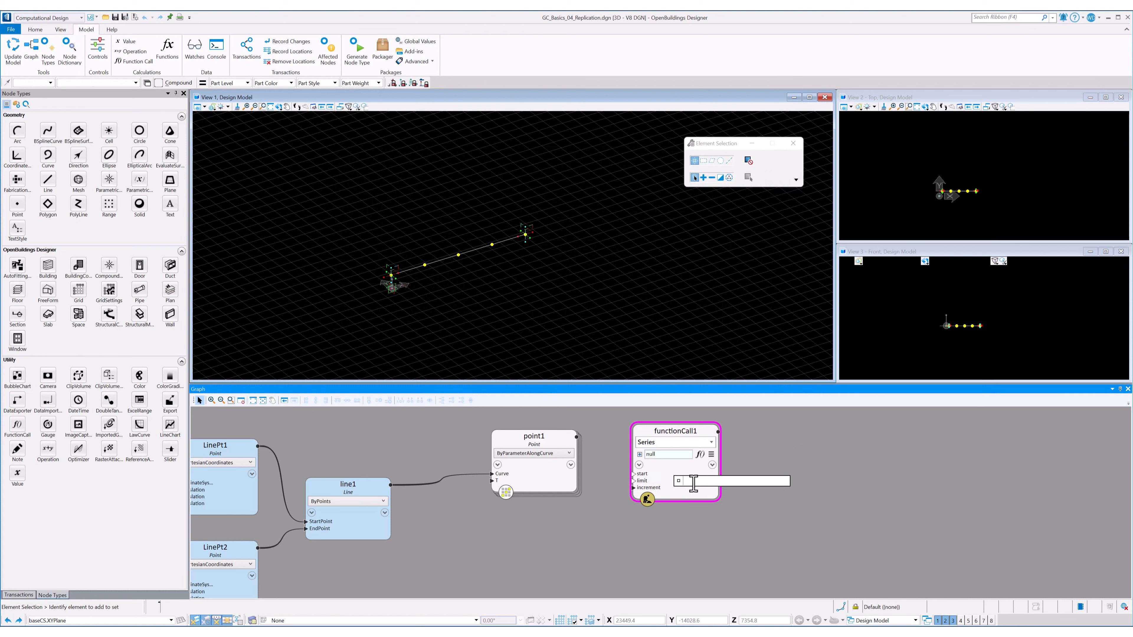
{"action": "type", "text": "1"}
{"action": "key", "text": "Return"}
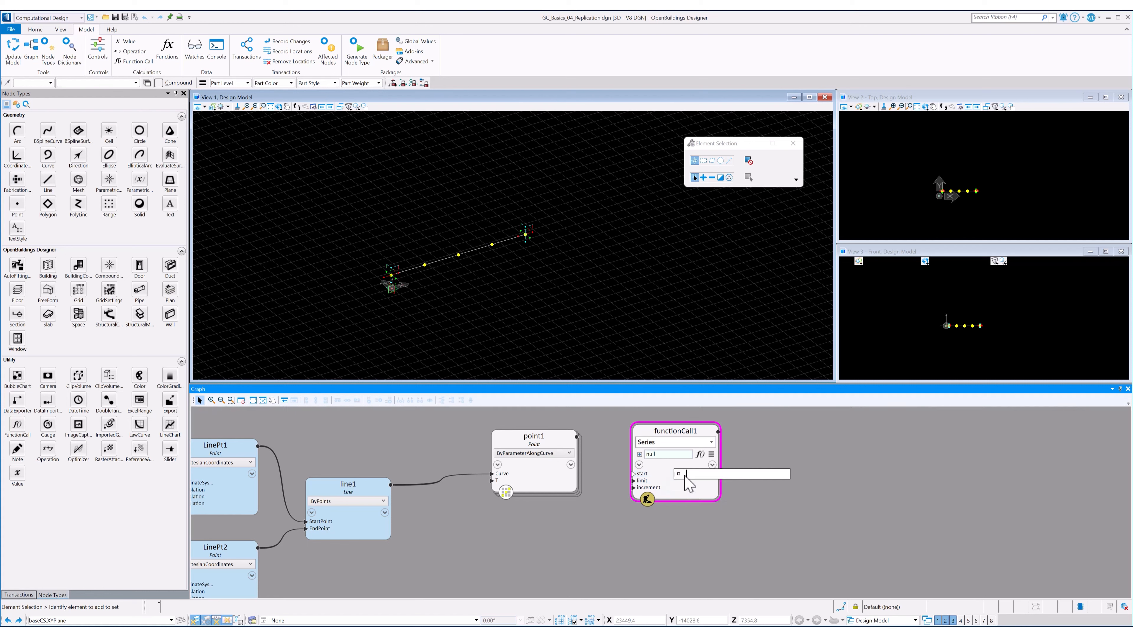
{"action": "type", "text": "0"}
{"action": "key", "text": "Return"}
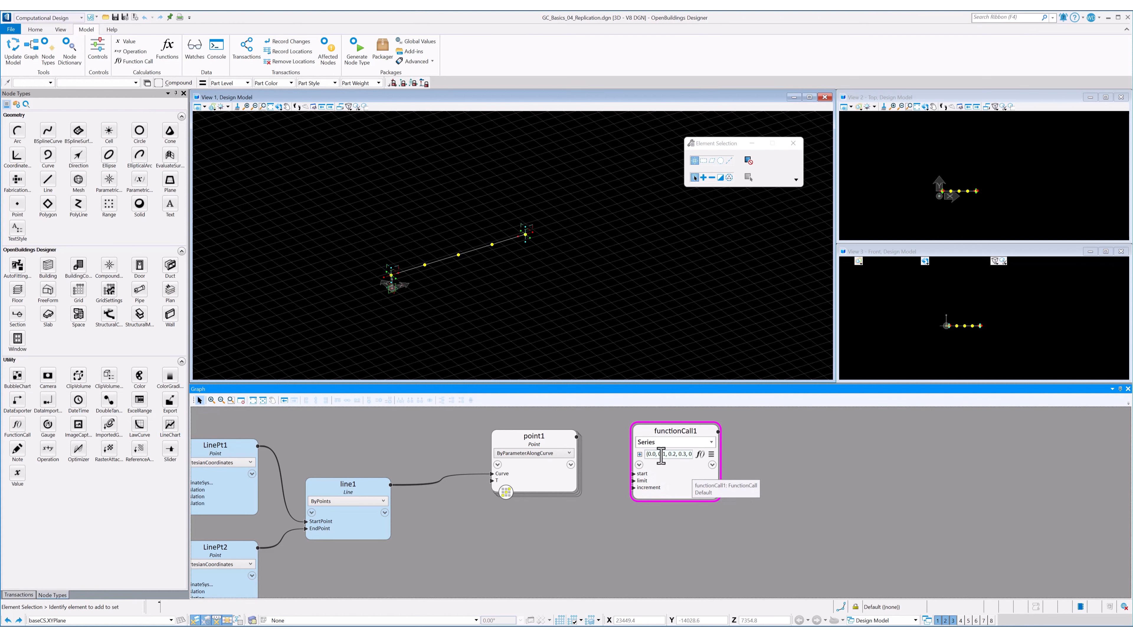
- Wire the Series output to point1's T input and move the Series node below point1
{"action": "left_click_drag", "start_coordinate": [704, 434], "coordinate": [494, 481]}
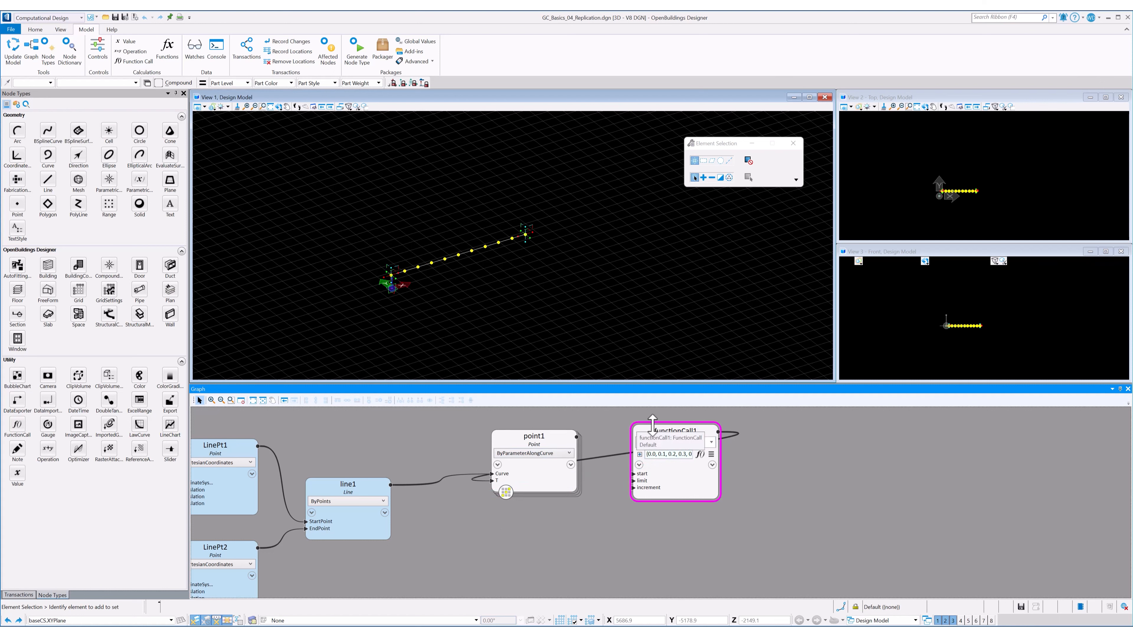
{"action": "left_click_drag", "start_coordinate": [647, 439], "coordinate": [508, 524]}
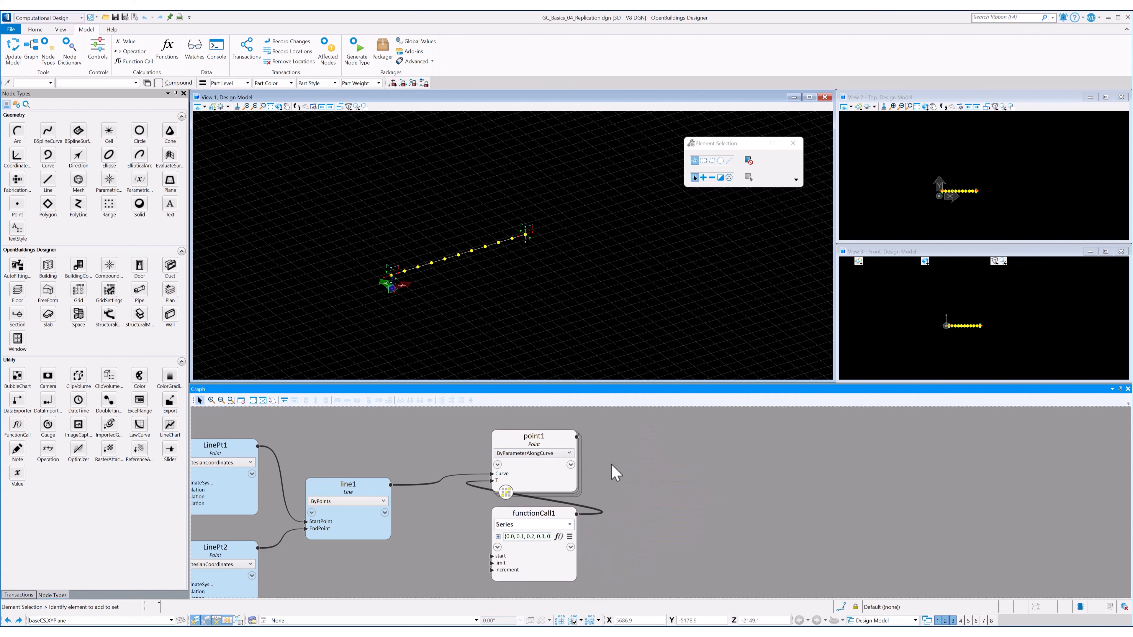
- Add a Circle node using ByCenterRadius and replace its baseCS CenterPoint connection with one from point1
{"action": "left_click", "coordinate": [139, 135]}
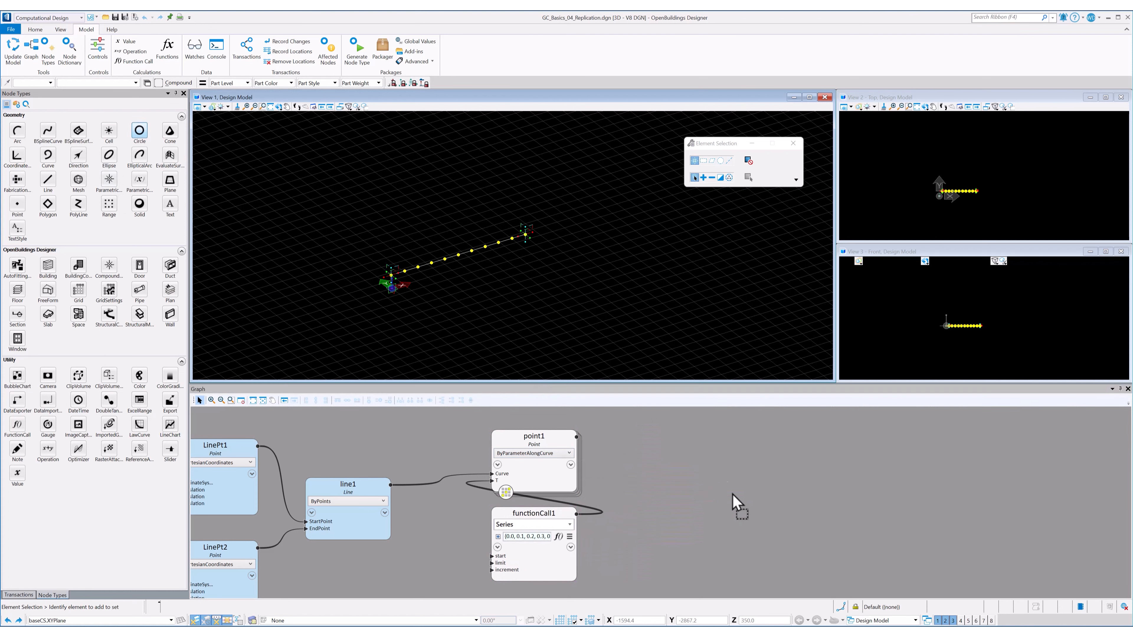
{"action": "left_click", "coordinate": [722, 468]}
{"action": "left_click_drag", "start_coordinate": [694, 460], "coordinate": [660, 448]}
{"action": "left_click", "coordinate": [685, 458]}
{"action": "left_click", "coordinate": [672, 475]}
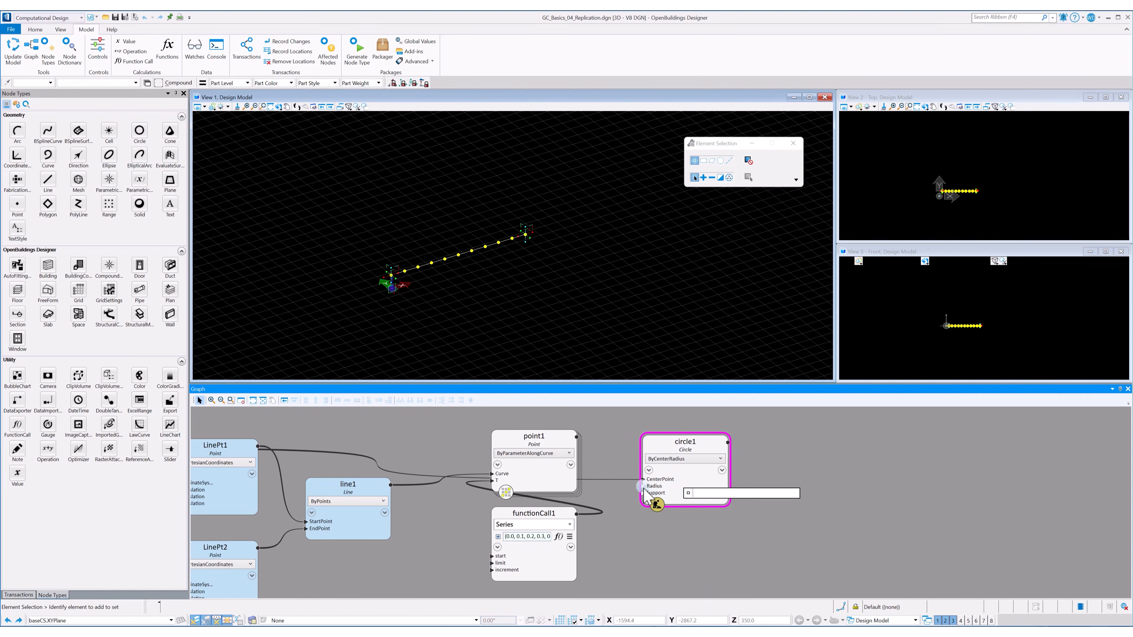
{"action": "right_click", "coordinate": [630, 481]}
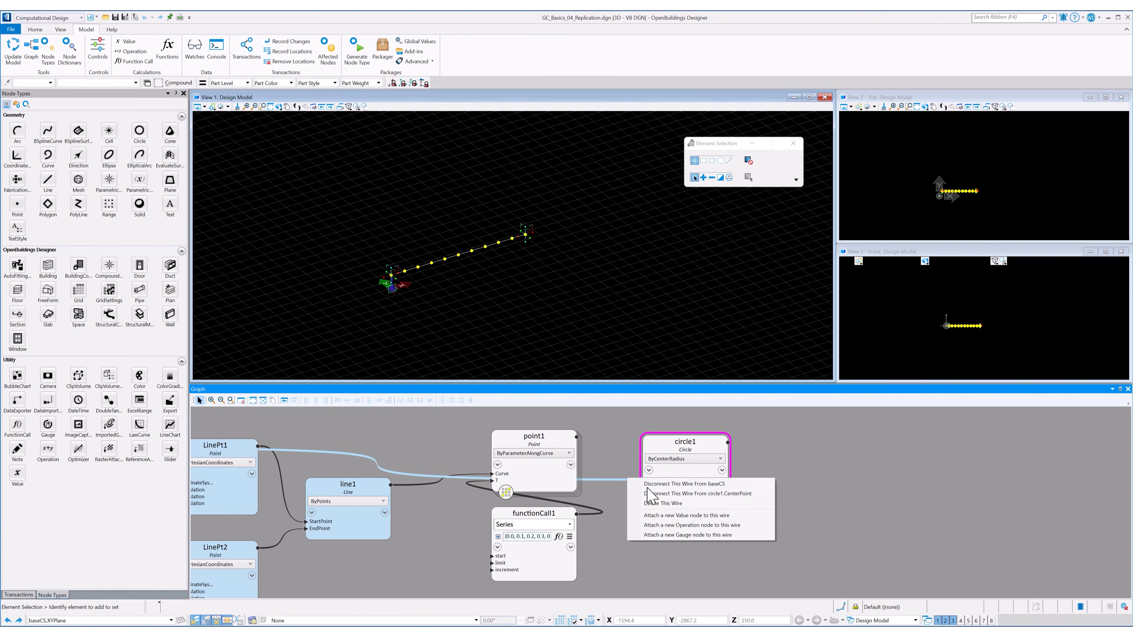
{"action": "left_click", "coordinate": [669, 484]}
- Enter a radius for circle1 and set its Support input to an expression based on baseCS
{"action": "left_click", "coordinate": [655, 488]}
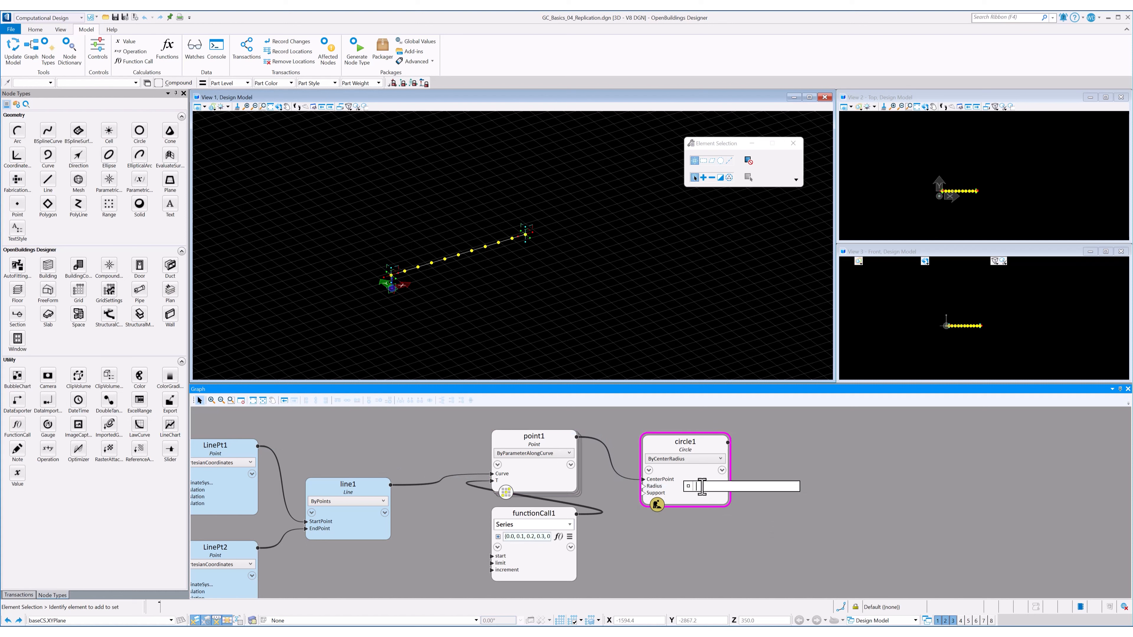
{"action": "key", "text": "Return"}
{"action": "left_click", "coordinate": [655, 493]}
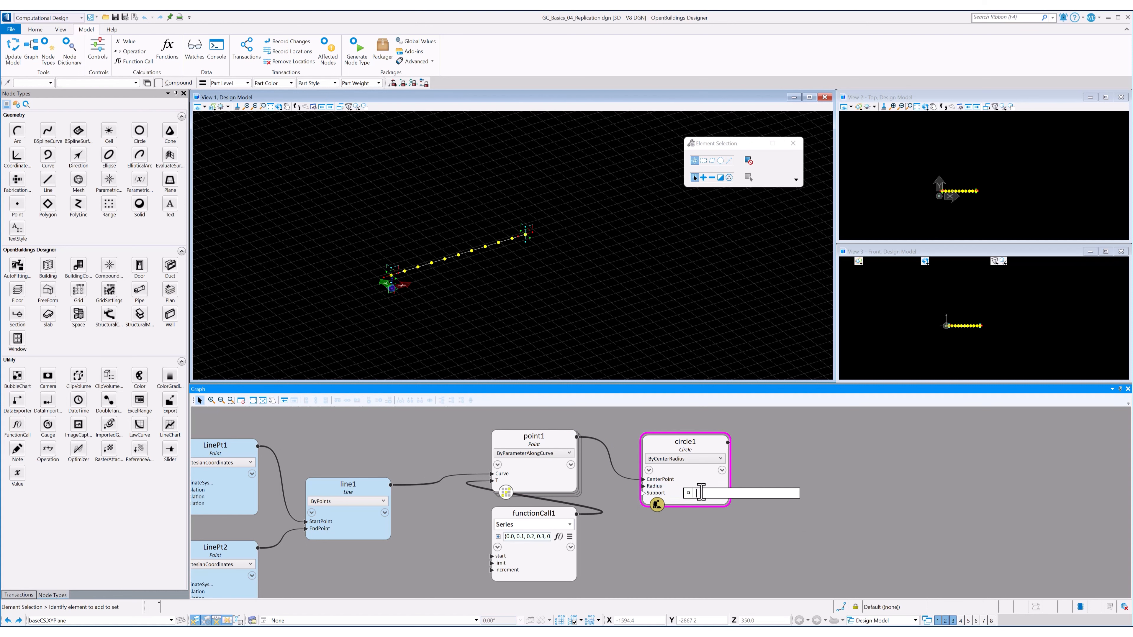
{"action": "type", "text": "baseCS."}
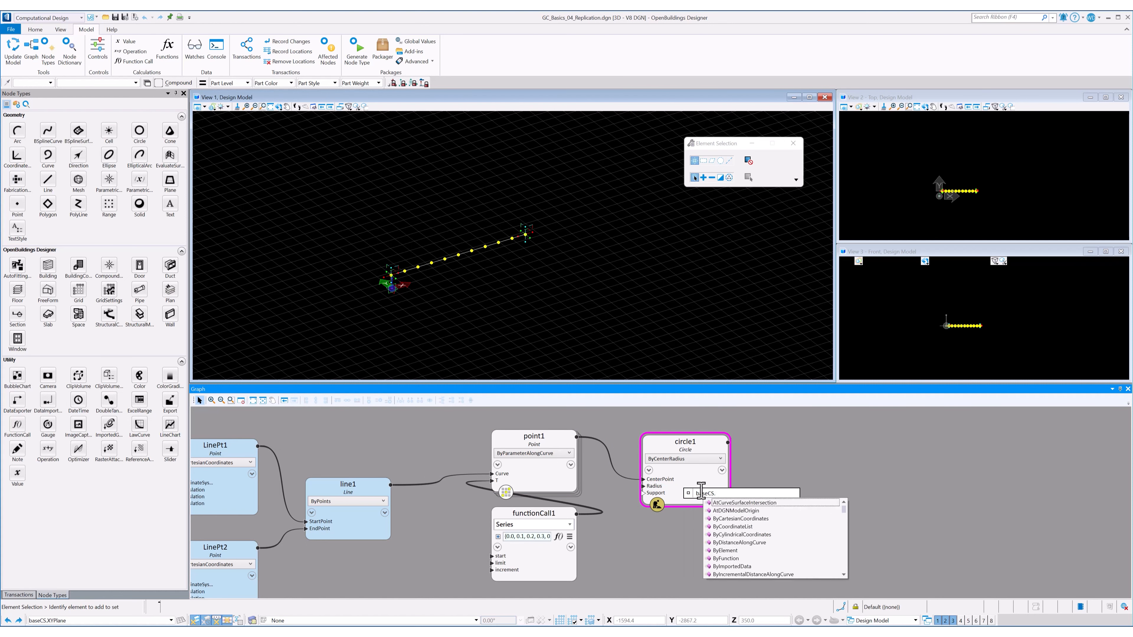
{"action": "key", "text": "Return"}
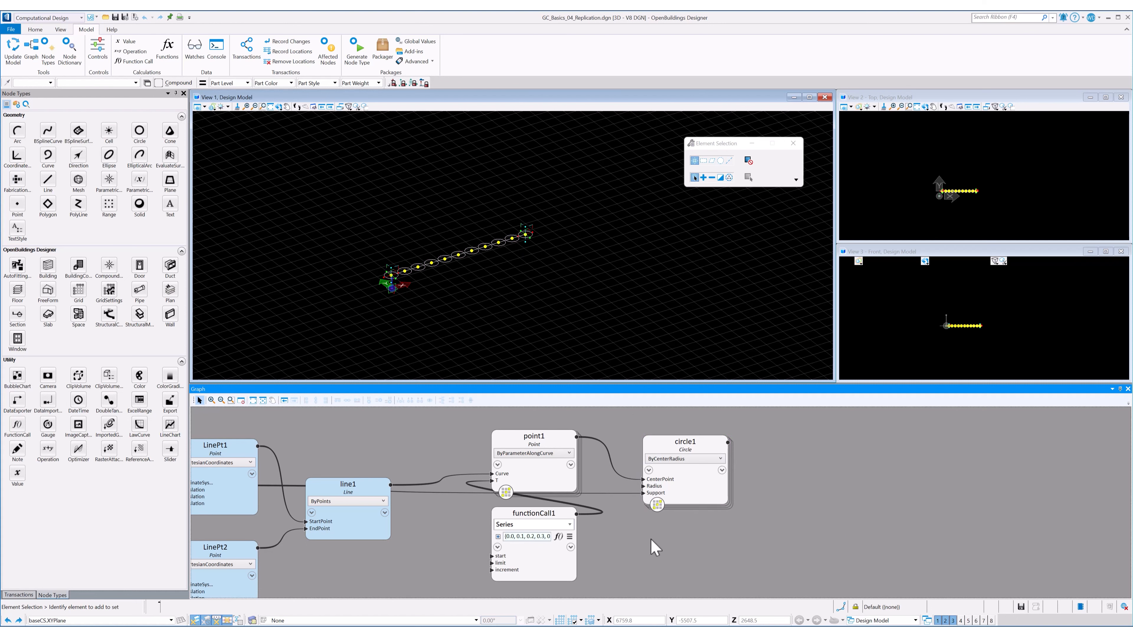
- Set the Series node's increment to 0.2
{"action": "middle_click_drag", "start_coordinate": [651, 539], "coordinate": [662, 531]}
{"action": "mouse_move", "coordinate": [523, 561]}
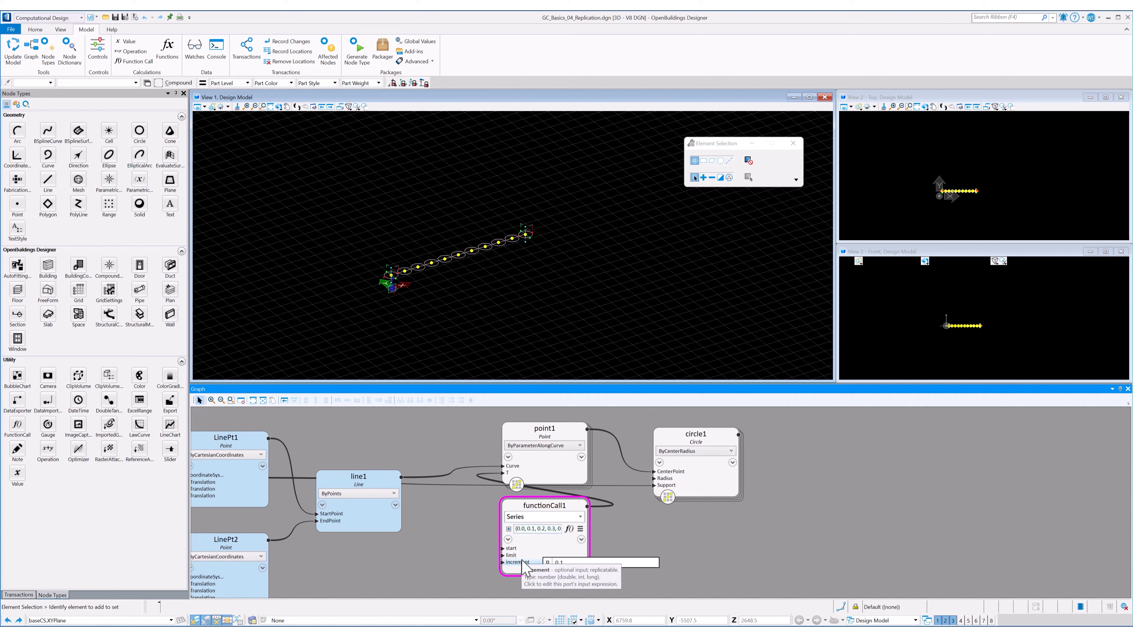
{"action": "left_click", "coordinate": [573, 563]}
{"action": "key", "text": "BackSpace"}
{"action": "type", "text": "2"}
{"action": "key", "text": "Return"}
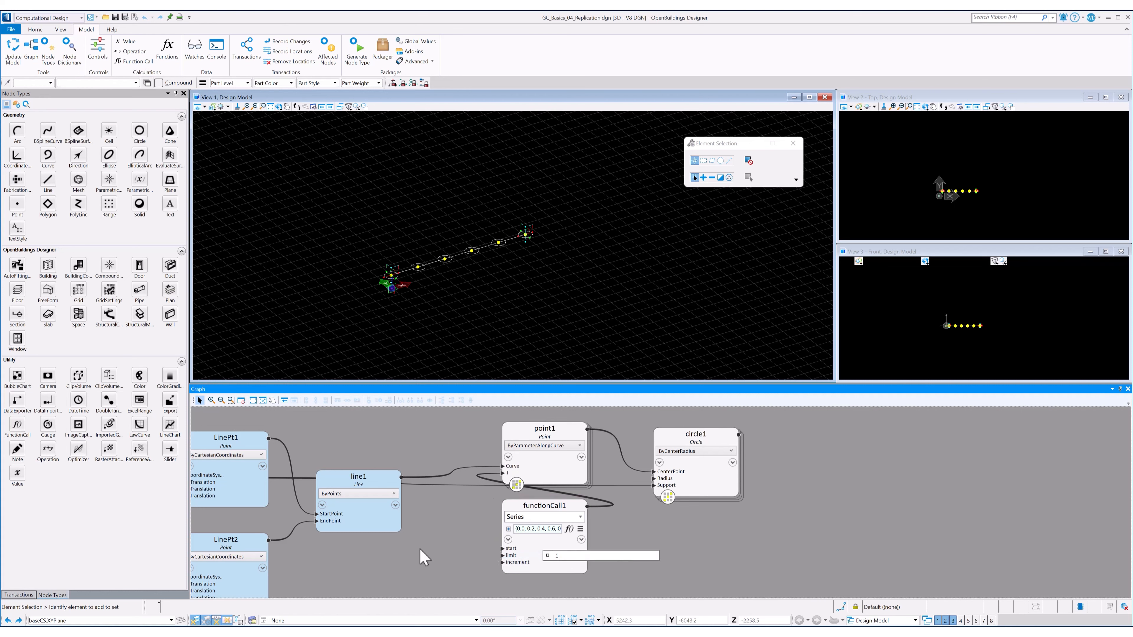
- Turn on the dimmed group of B-spline point and curve nodes in the graph
{"action": "scroll", "coordinate": [448, 526], "scroll_direction": "down", "scroll_amount": 5}
{"action": "scroll", "coordinate": [462, 504], "scroll_direction": "down", "scroll_amount": 2}
{"action": "right_click", "coordinate": [436, 492]}
{"action": "left_click", "coordinate": [461, 410]}
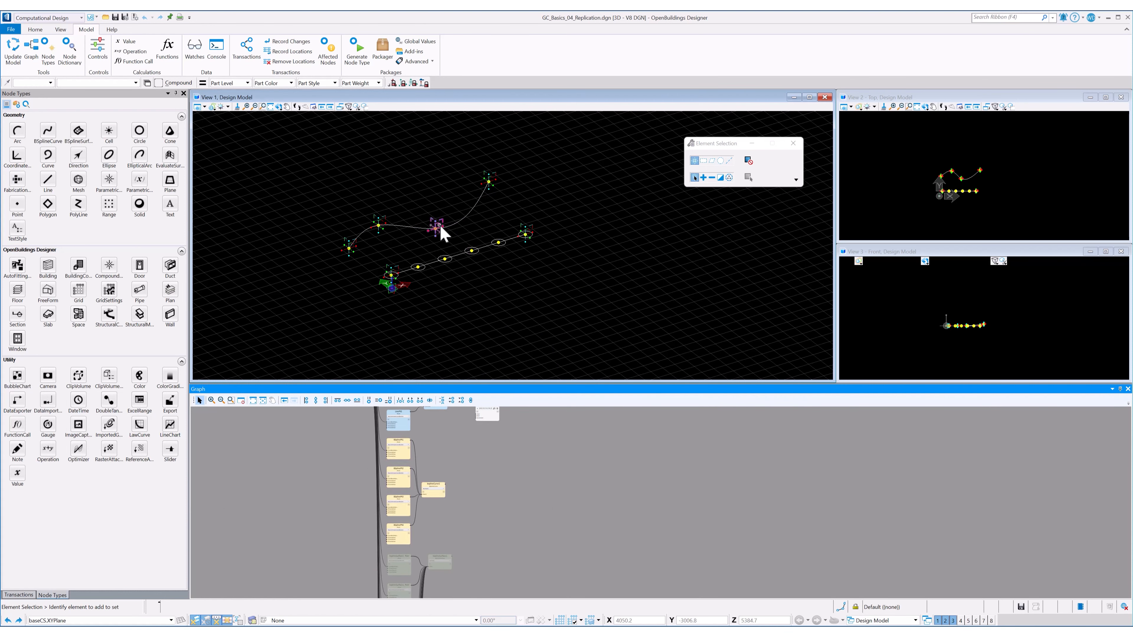
- Add a Point node using ByDistanceAlongCurve beside the B-spline nodes and connect its Curve input to bsplineCurve1
{"action": "scroll", "coordinate": [469, 469], "scroll_direction": "up", "scroll_amount": 3}
{"action": "middle_click_drag", "start_coordinate": [470, 471], "coordinate": [446, 453]}
{"action": "left_click_drag", "start_coordinate": [18, 204], "coordinate": [485, 457]}
{"action": "left_click", "coordinate": [485, 458]}
{"action": "scroll", "coordinate": [524, 342], "scroll_direction": "up", "scroll_amount": 3}
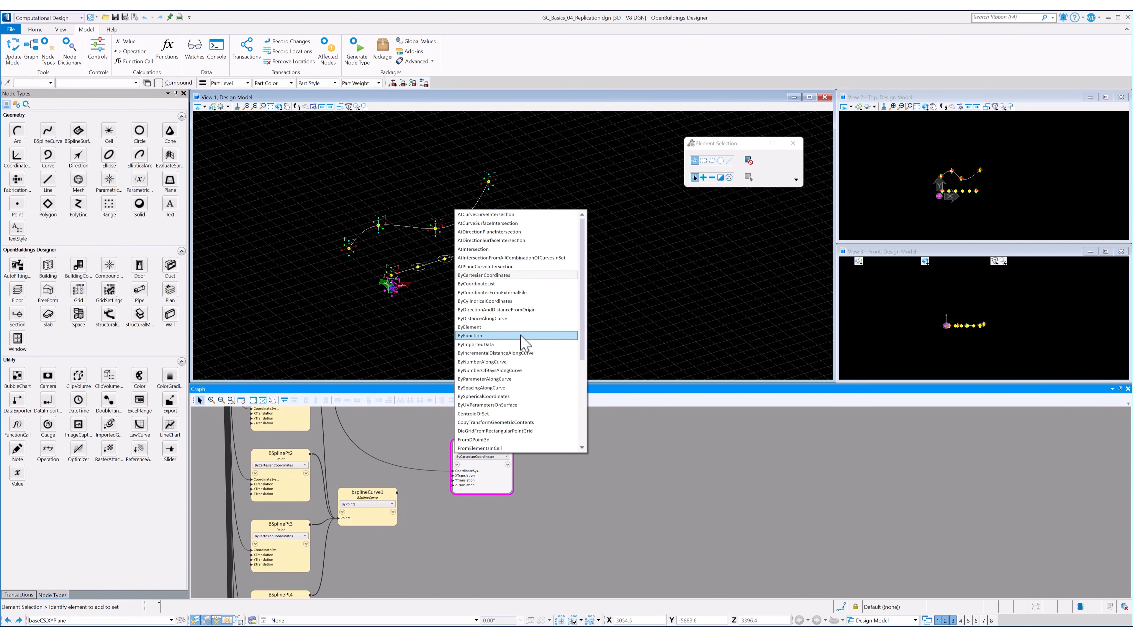
{"action": "left_click", "coordinate": [484, 319]}
{"action": "left_click_drag", "start_coordinate": [462, 459], "coordinate": [397, 493]}
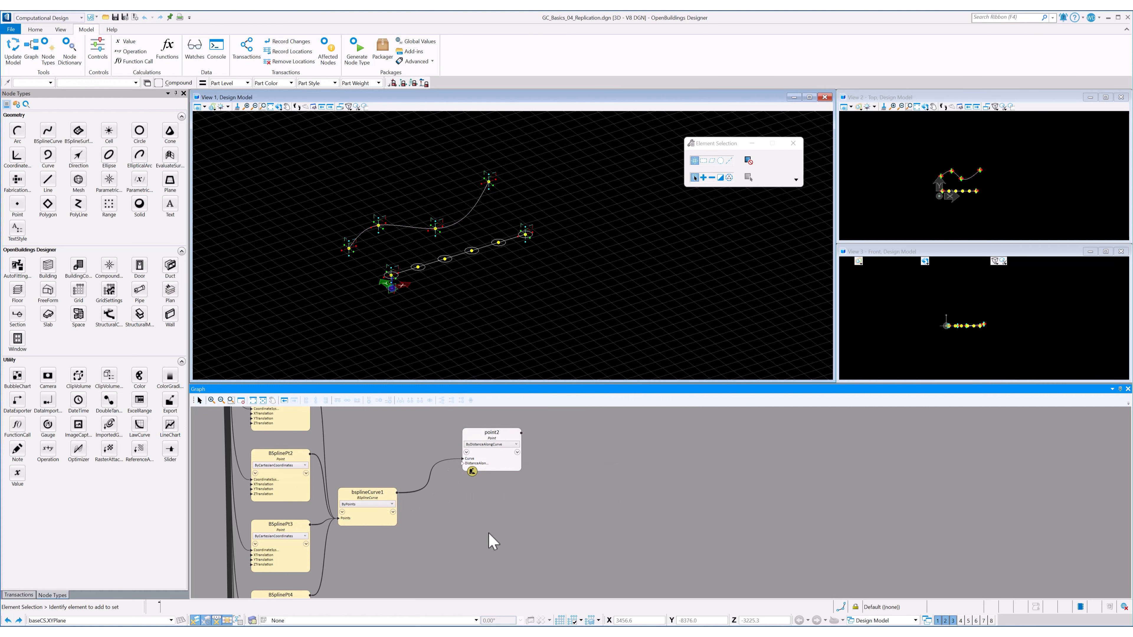
- Add a Series function call node near point2 and set its increment to 1000
{"action": "left_click", "coordinate": [167, 50]}
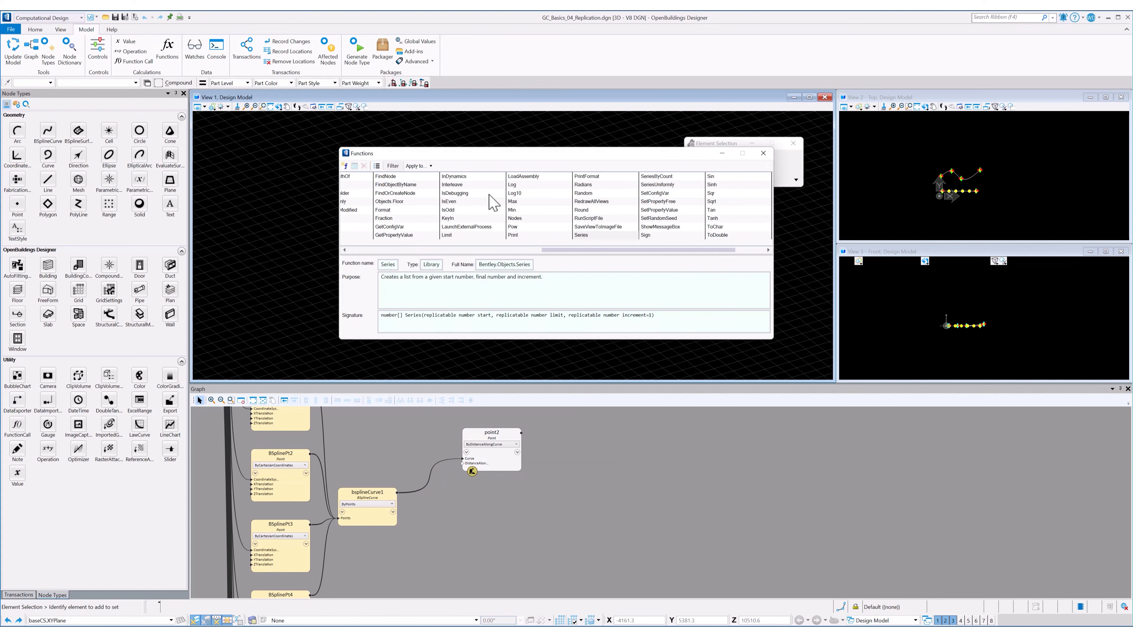
{"action": "left_click", "coordinate": [581, 236]}
{"action": "left_click_drag", "start_coordinate": [636, 384], "coordinate": [580, 473]}
{"action": "mouse_move", "coordinate": [605, 499]}
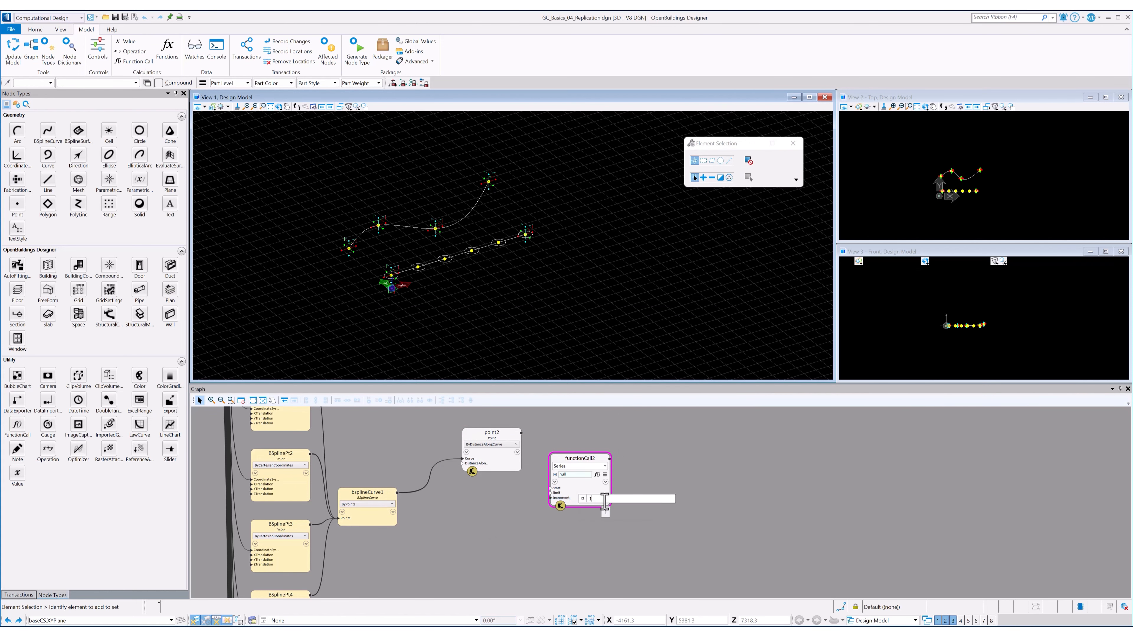
{"action": "left_click", "coordinate": [607, 534]}
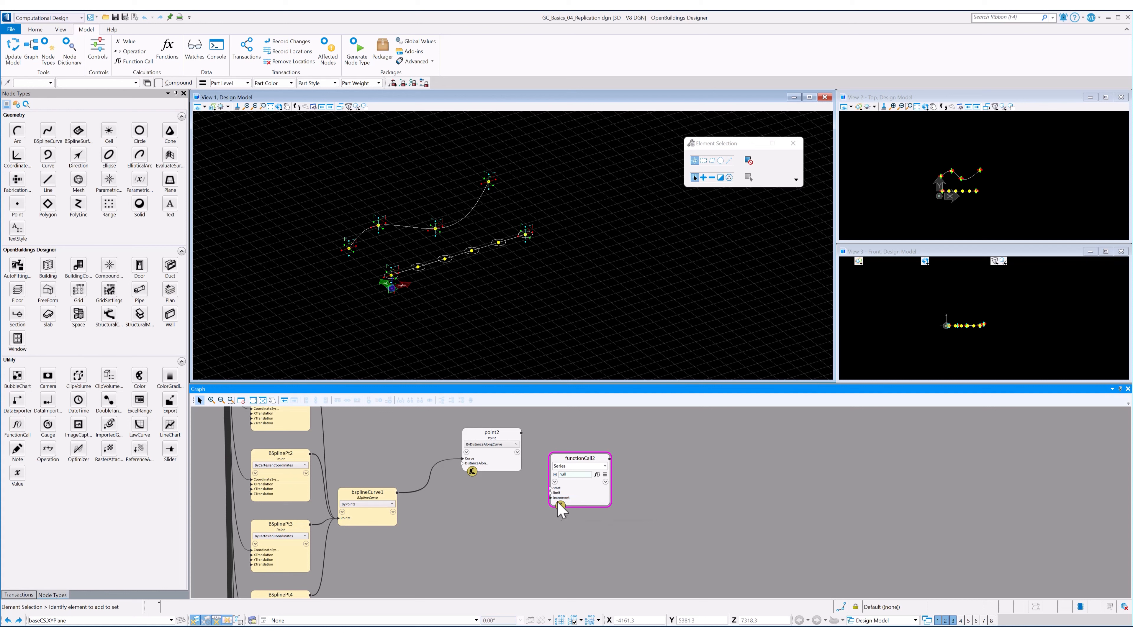
- Wire bsplineCurve1's Length into the new Series node's limit, set its start to 0, and feed the result into point2's distance input
{"action": "mouse_move", "coordinate": [557, 493]}
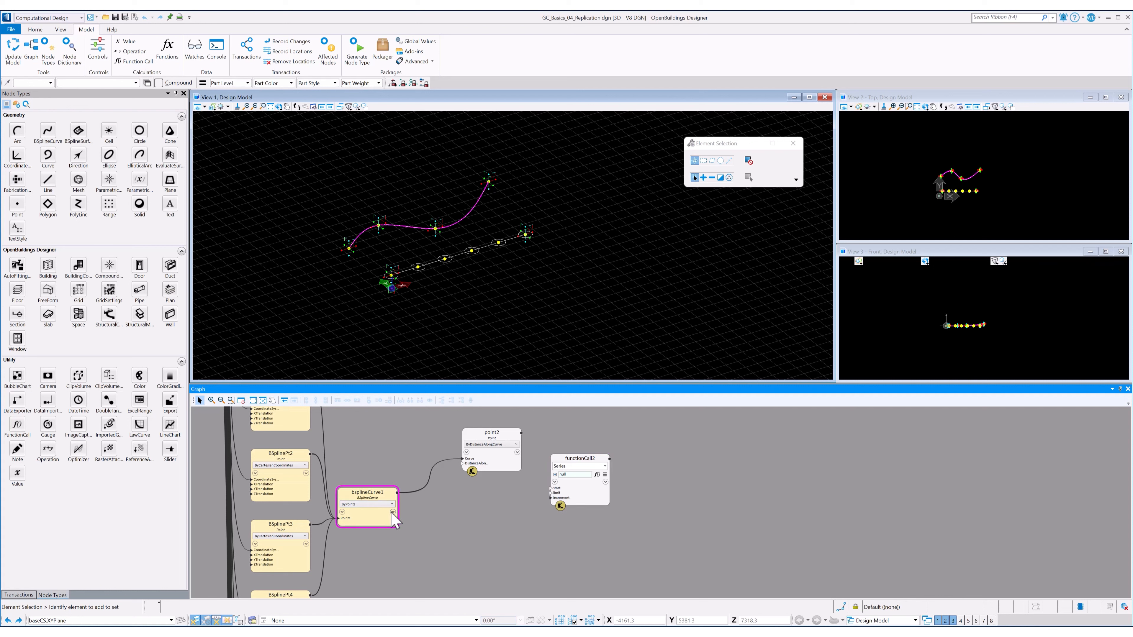
{"action": "left_click", "coordinate": [392, 512]}
{"action": "scroll", "coordinate": [444, 487], "scroll_direction": "down", "scroll_amount": 3}
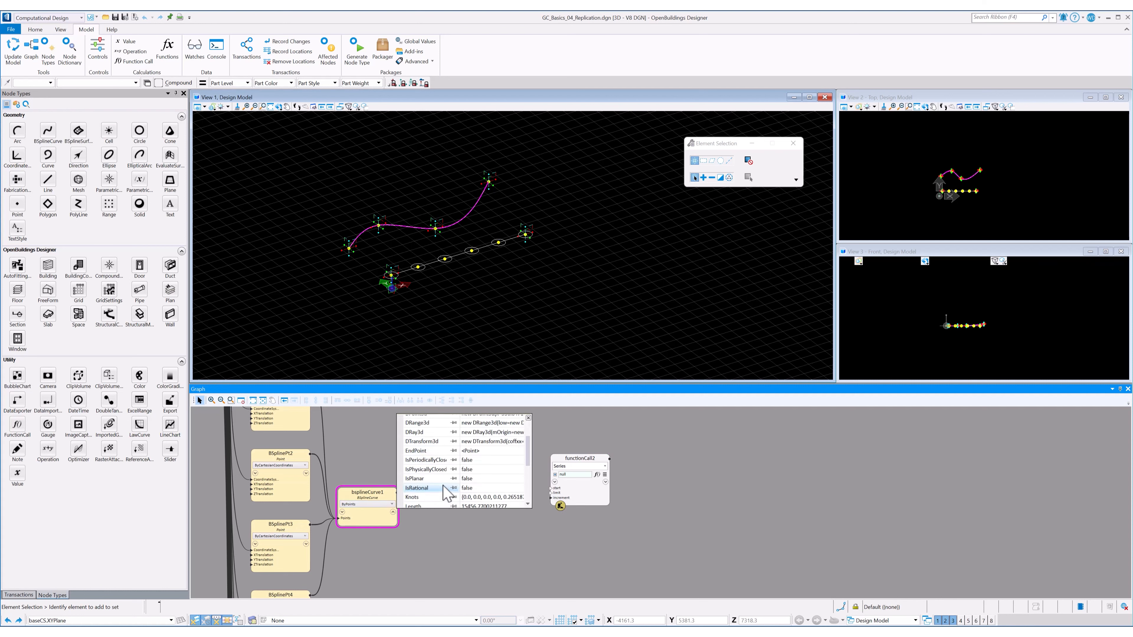
{"action": "scroll", "coordinate": [435, 491], "scroll_direction": "down", "scroll_amount": 1}
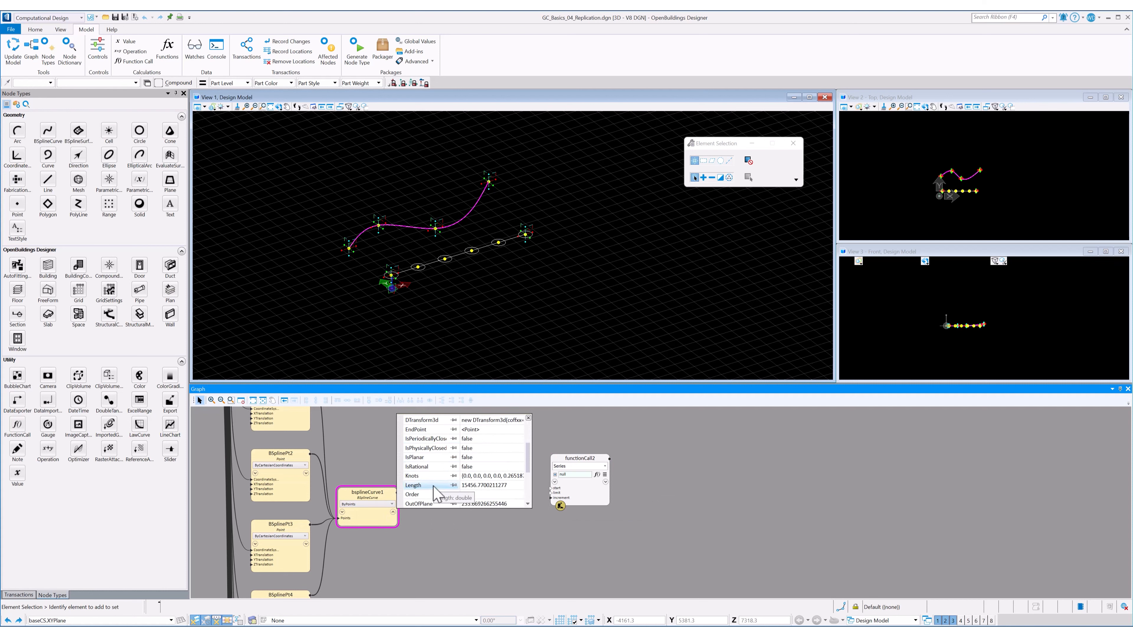
{"action": "left_click_drag", "start_coordinate": [425, 485], "coordinate": [551, 494]}
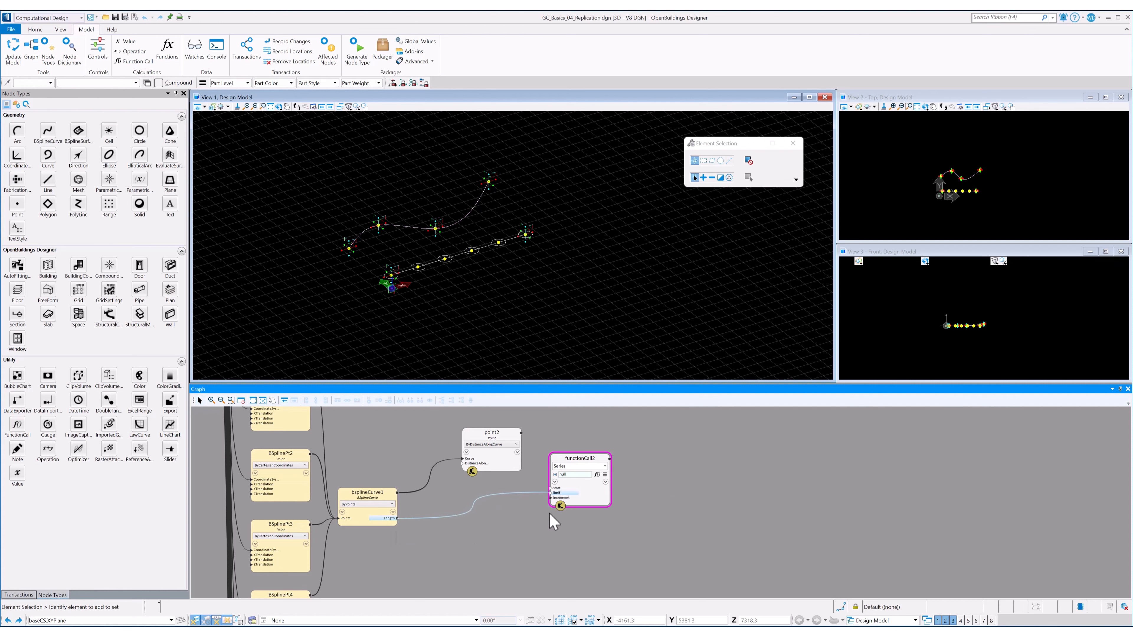
{"action": "mouse_move", "coordinate": [563, 489]}
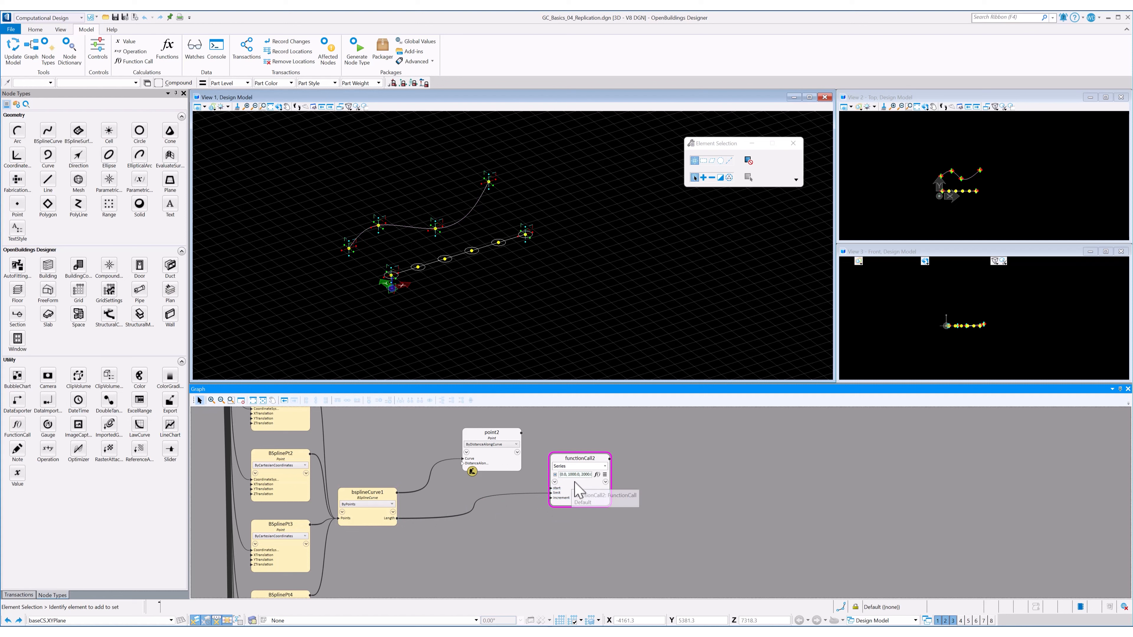
{"action": "left_click_drag", "start_coordinate": [561, 460], "coordinate": [464, 463]}
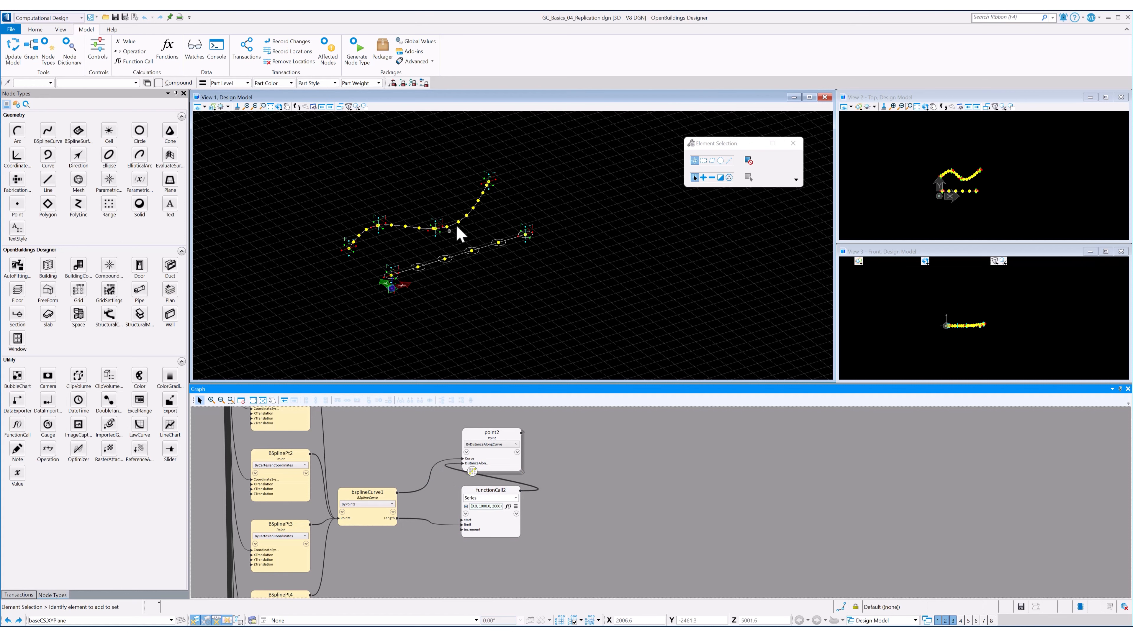
- Move the B-spline curve's last control point outward to lengthen the curve
{"action": "left_click", "coordinate": [280, 109]}
{"action": "left_click_drag", "start_coordinate": [532, 223], "coordinate": [440, 253]}
{"action": "right_click", "coordinate": [560, 242]}
{"action": "middle_click_drag", "start_coordinate": [587, 204], "coordinate": [545, 272]}
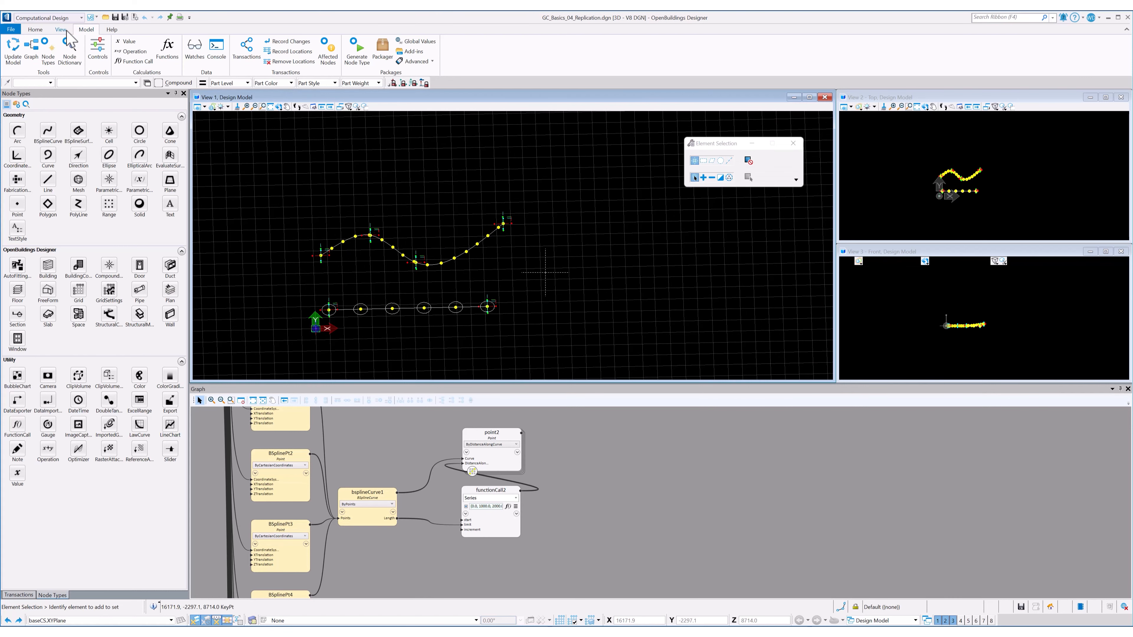
{"action": "left_click", "coordinate": [35, 29]}
{"action": "left_click", "coordinate": [454, 49]}
{"action": "left_click", "coordinate": [507, 218]}
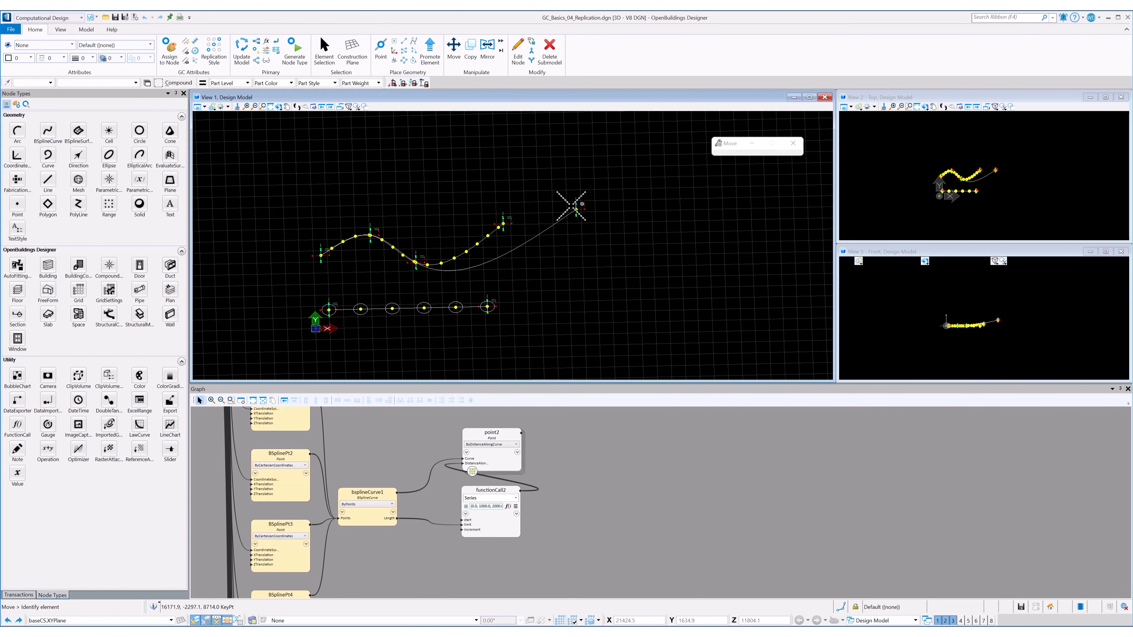
{"action": "left_click", "coordinate": [529, 217]}
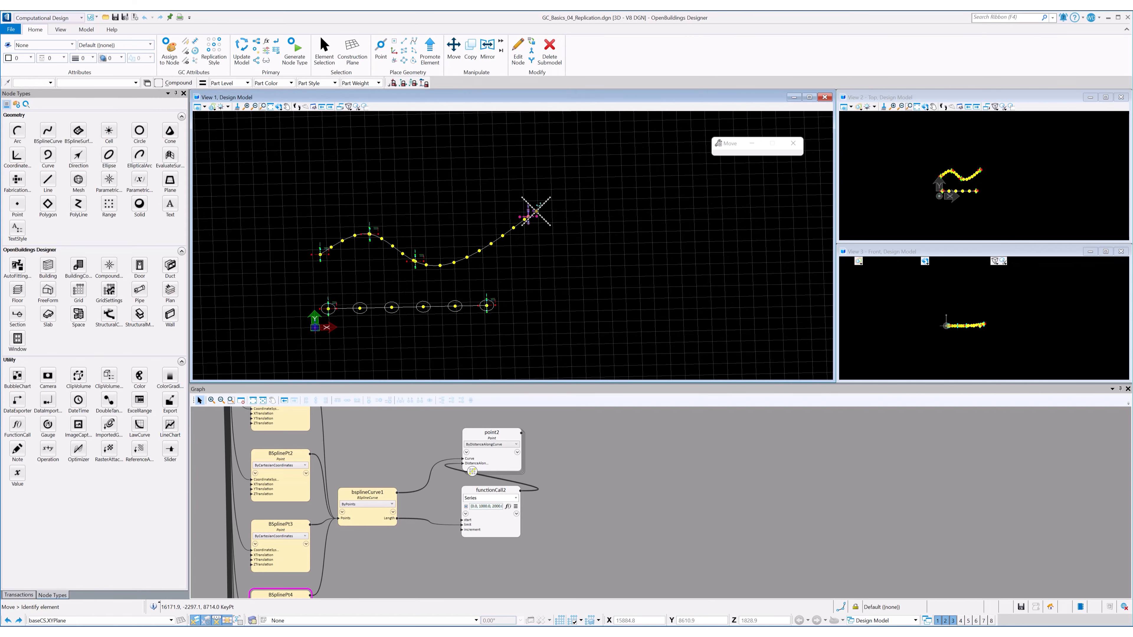
- Add point2 as an additional CenterPoint connection on circle1, keeping the existing connection from point1
{"action": "middle_click_drag", "start_coordinate": [608, 478], "coordinate": [648, 508]}
{"action": "scroll", "coordinate": [642, 483], "scroll_direction": "down", "scroll_amount": 2}
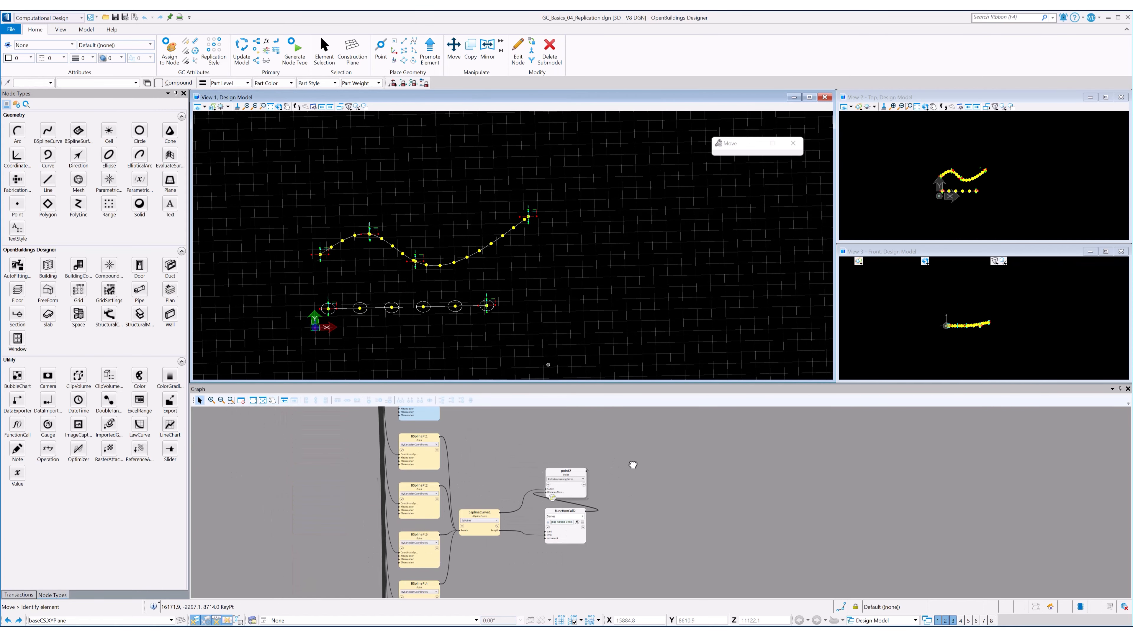
{"action": "middle_click_drag", "start_coordinate": [638, 459], "coordinate": [515, 533]}
{"action": "left_click", "coordinate": [463, 545]}
{"action": "middle_click_drag", "start_coordinate": [502, 477], "coordinate": [498, 502]}
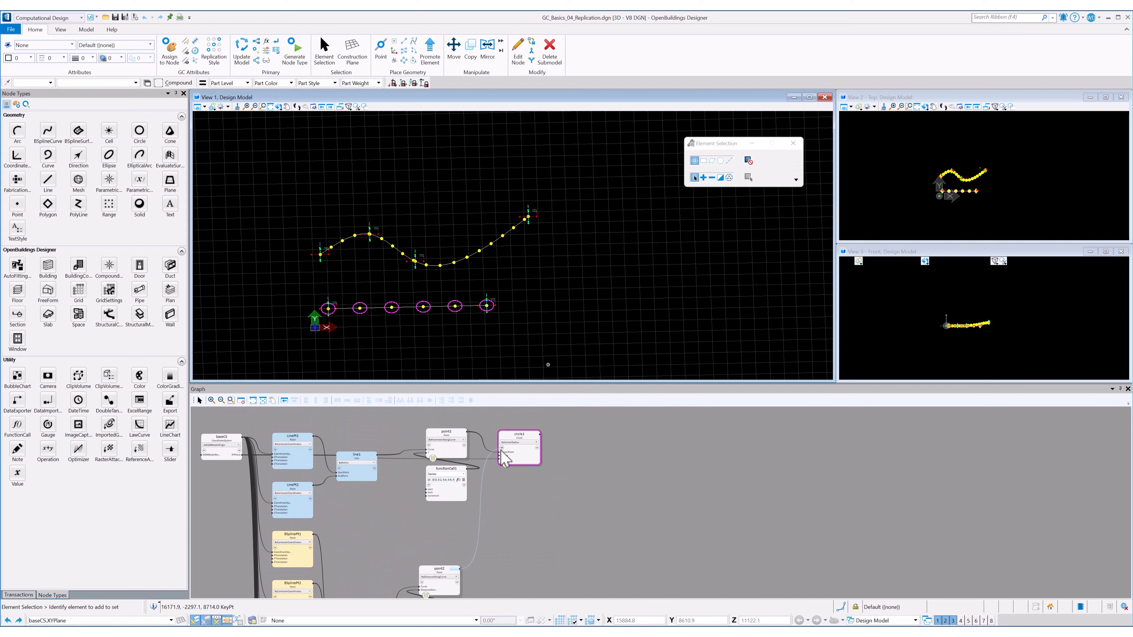
{"action": "left_click", "coordinate": [499, 453], "text": "shift"}
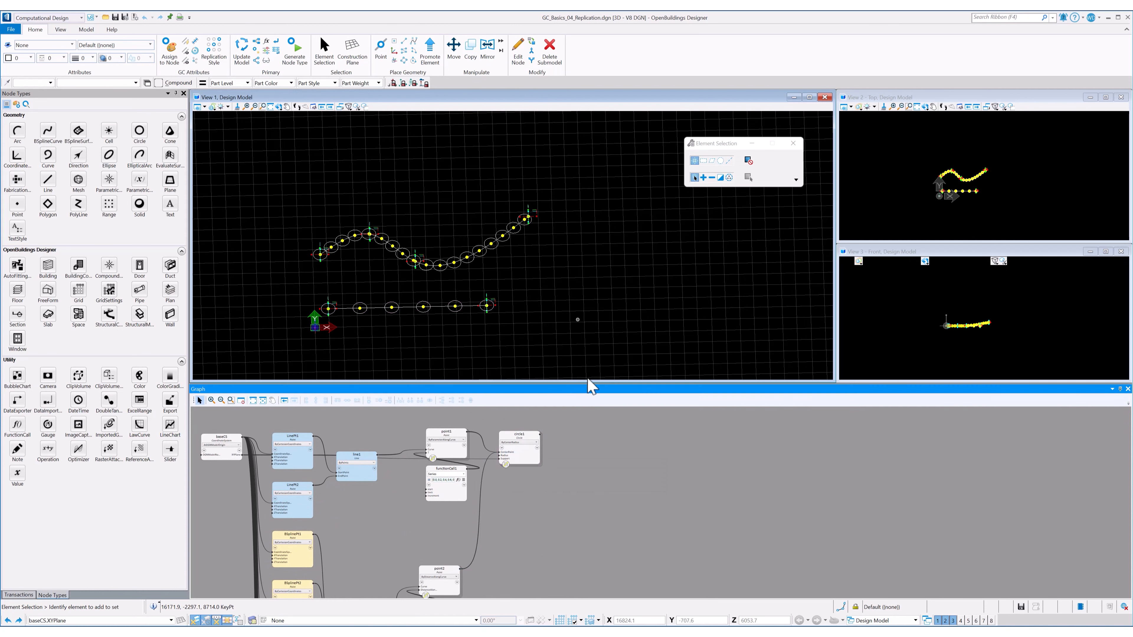
- Make the dimmed bsplineSurface1 node visible in the model
{"action": "scroll", "coordinate": [544, 498], "scroll_direction": "down", "scroll_amount": 2}
{"action": "middle_click_drag", "start_coordinate": [551, 531], "coordinate": [536, 463]}
{"action": "scroll", "coordinate": [550, 485], "scroll_direction": "down", "scroll_amount": 1}
{"action": "scroll", "coordinate": [519, 470], "scroll_direction": "down", "scroll_amount": 1}
{"action": "scroll", "coordinate": [517, 504], "scroll_direction": "down", "scroll_amount": 1}
{"action": "middle_click_drag", "start_coordinate": [521, 525], "coordinate": [515, 468]}
{"action": "scroll", "coordinate": [514, 471], "scroll_direction": "down", "scroll_amount": 2}
{"action": "scroll", "coordinate": [482, 453], "scroll_direction": "up", "scroll_amount": 2}
{"action": "scroll", "coordinate": [450, 457], "scroll_direction": "up", "scroll_amount": 1}
{"action": "scroll", "coordinate": [451, 456], "scroll_direction": "up", "scroll_amount": 2}
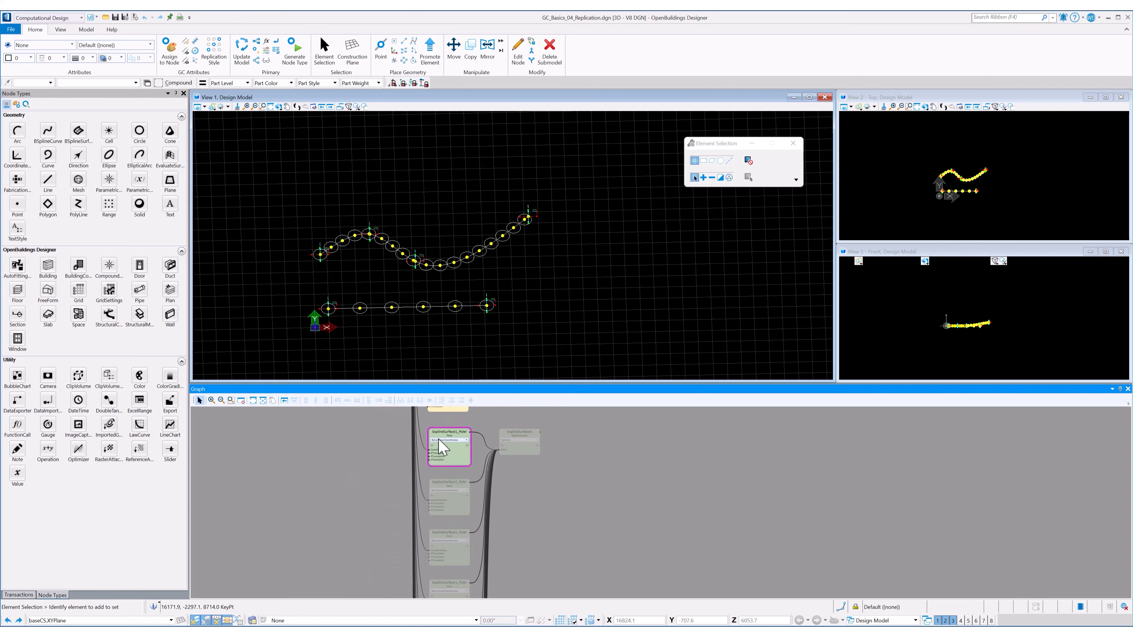
{"action": "right_click", "coordinate": [527, 445]}
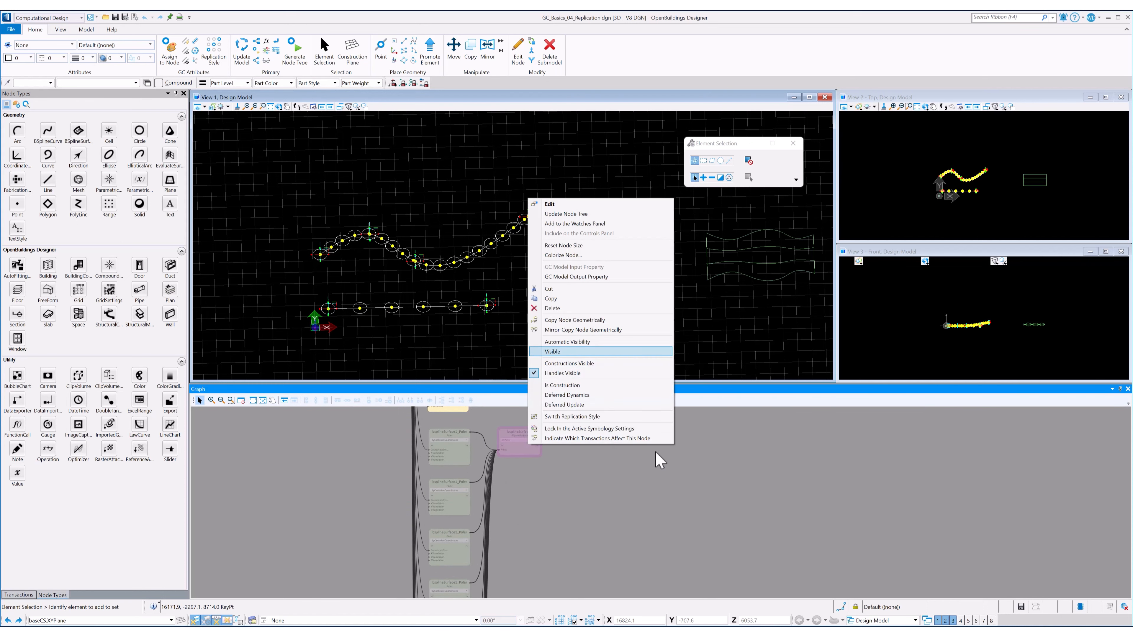
{"action": "left_click", "coordinate": [728, 316]}
- Examine the B-spline surface from an angle in the Illustration: Ignore Lighting display style, returning to wireframe when finished
{"action": "left_click", "coordinate": [279, 107]}
{"action": "left_click_drag", "start_coordinate": [647, 303], "coordinate": [630, 276]}
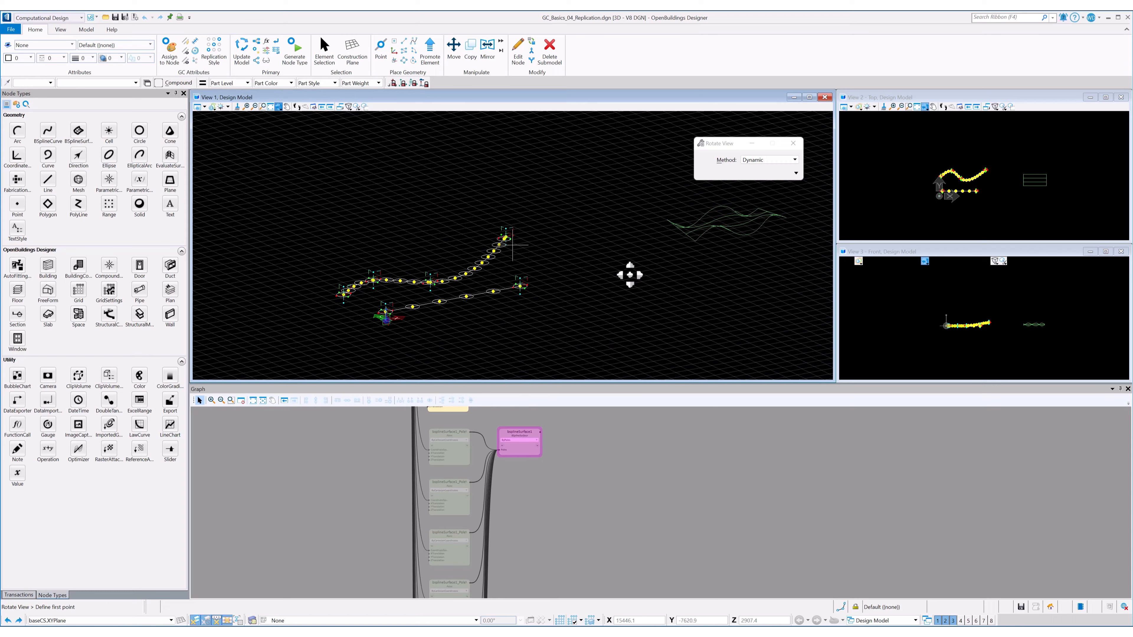
{"action": "right_click", "coordinate": [642, 271]}
{"action": "middle_click_drag", "start_coordinate": [652, 268], "coordinate": [482, 298]}
{"action": "key", "text": "space"}
{"action": "left_click", "coordinate": [514, 312]}
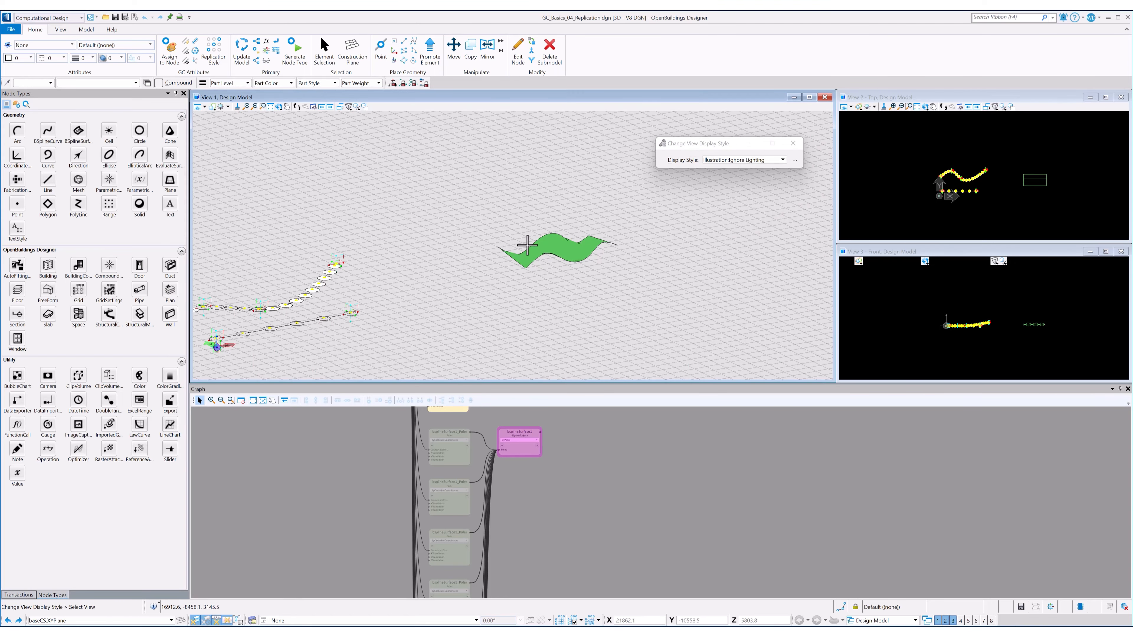
{"action": "left_click", "coordinate": [279, 107]}
{"action": "mouse_move", "coordinate": [482, 295]}
{"action": "left_mouse_down"}
{"action": "mouse_move", "coordinate": [539, 317]}
{"action": "mouse_move", "coordinate": [450, 273]}
{"action": "mouse_move", "coordinate": [473, 286]}
{"action": "left_mouse_up"}
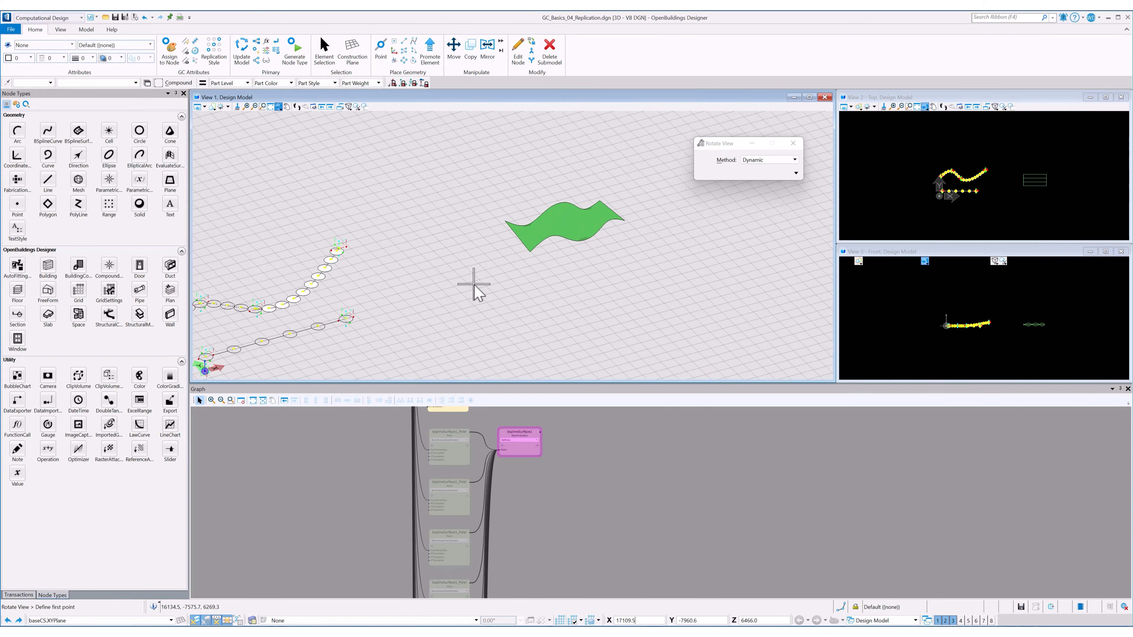
{"action": "key", "text": "space"}
{"action": "left_click", "coordinate": [476, 340]}
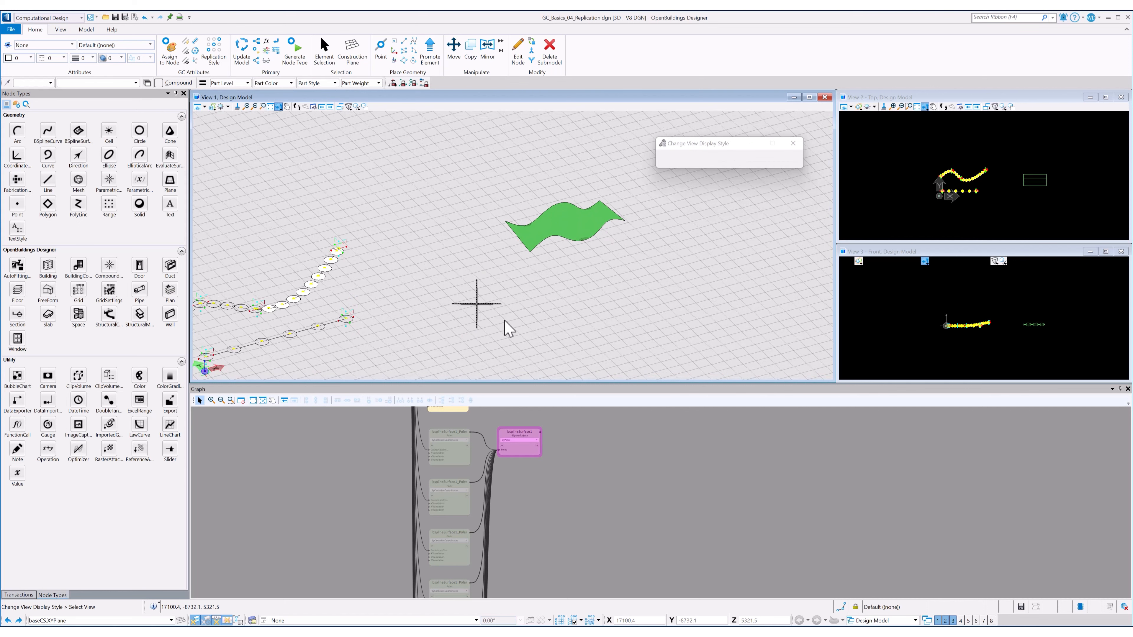
{"action": "right_click", "coordinate": [520, 272]}
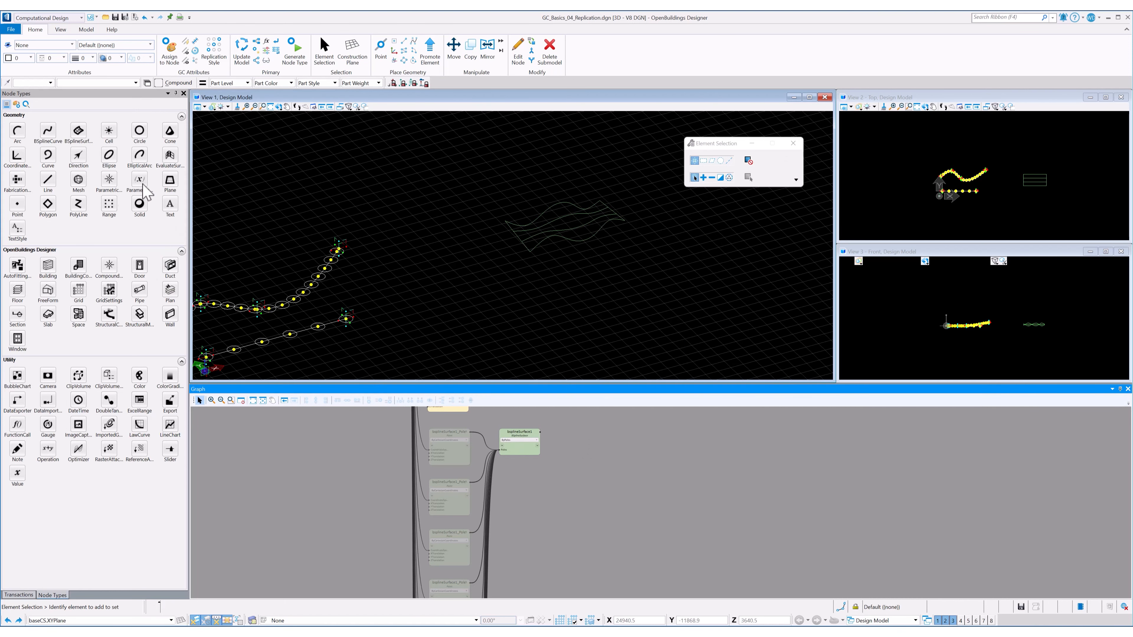
- Add a Point node using ByUVParametersOnSurface and connect its Surface input to bsplineSurface1
{"action": "left_click", "coordinate": [18, 205]}
{"action": "left_click", "coordinate": [596, 438]}
{"action": "scroll", "coordinate": [566, 447], "scroll_direction": "up", "scroll_amount": 3}
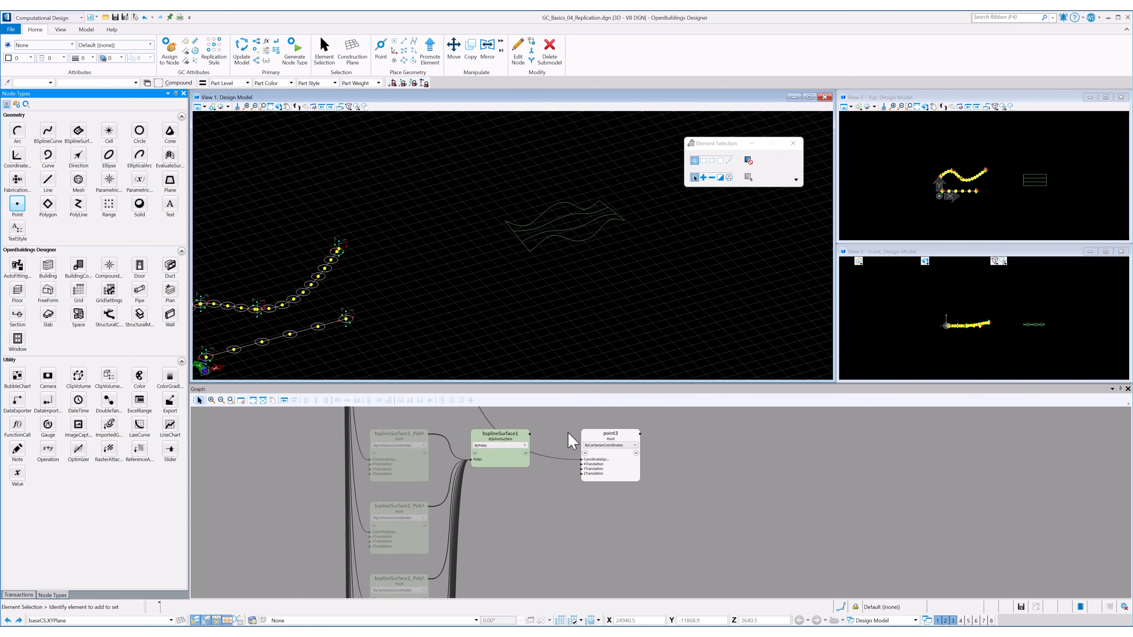
{"action": "left_click", "coordinate": [638, 450]}
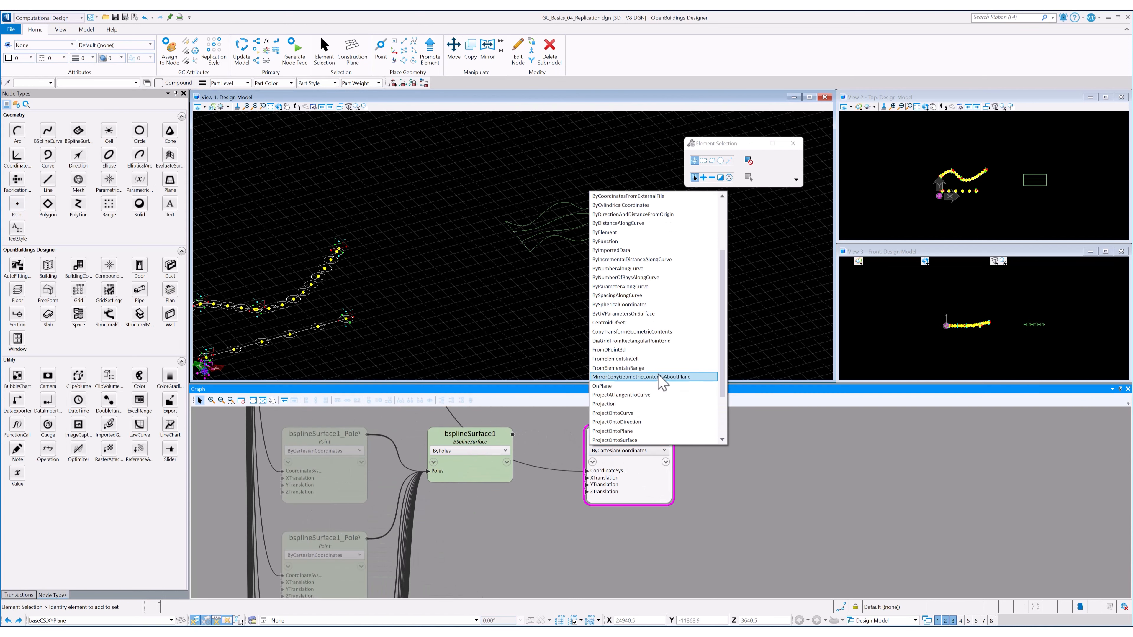
{"action": "left_click", "coordinate": [624, 314]}
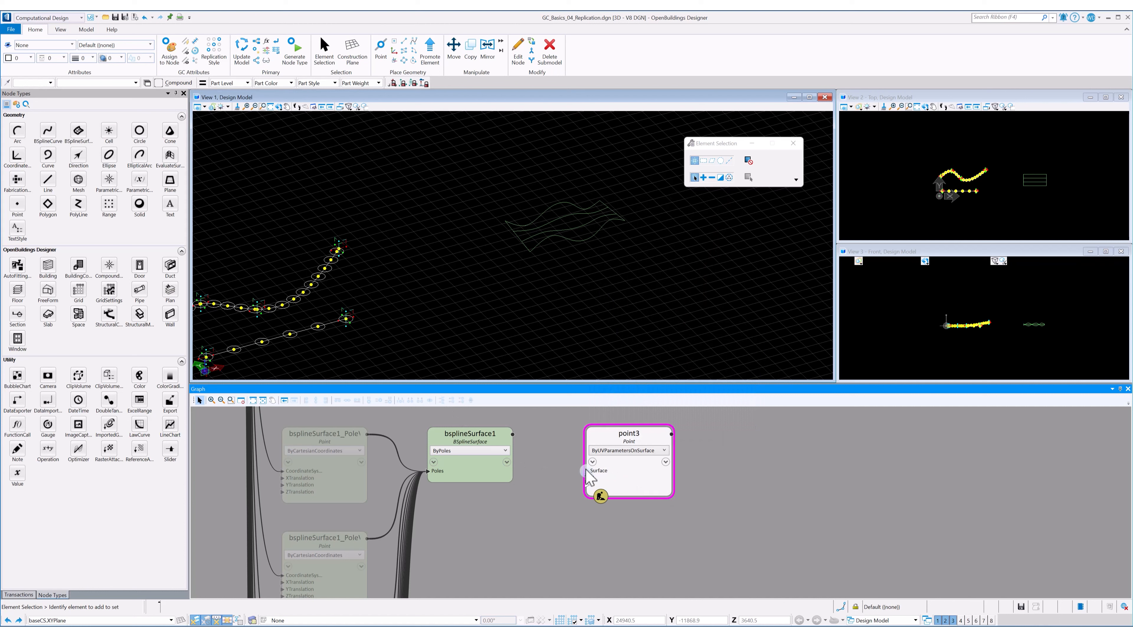
{"action": "left_click_drag", "start_coordinate": [587, 471], "coordinate": [513, 435]}
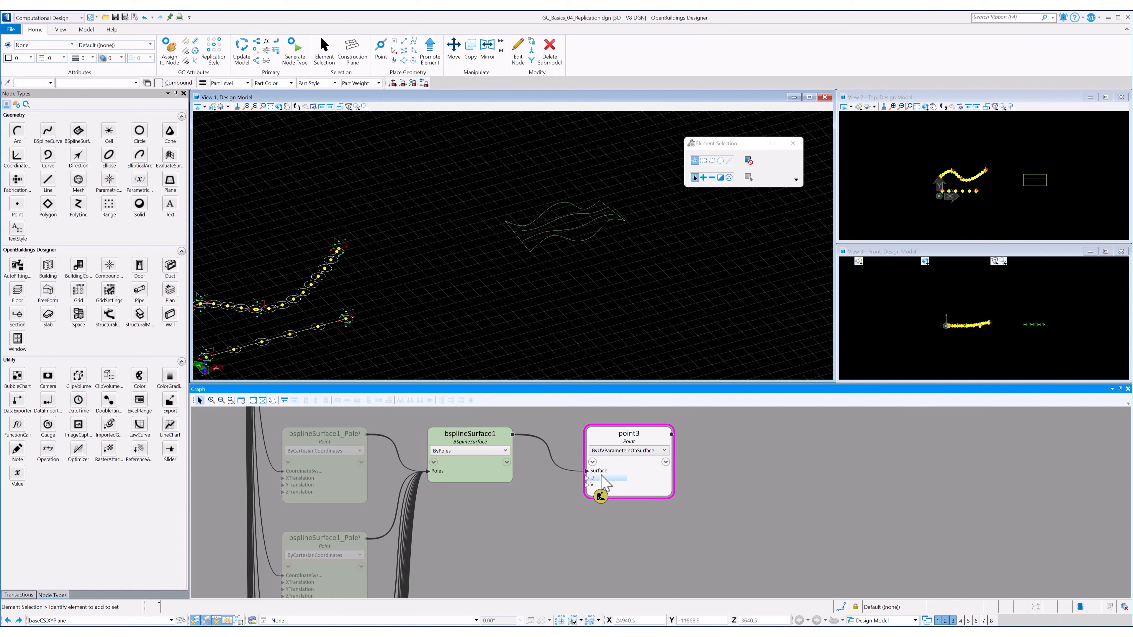
- Set both the U and V inputs of point3 to the expression Series(0,1,0.1)
{"action": "double_click", "coordinate": [601, 477]}
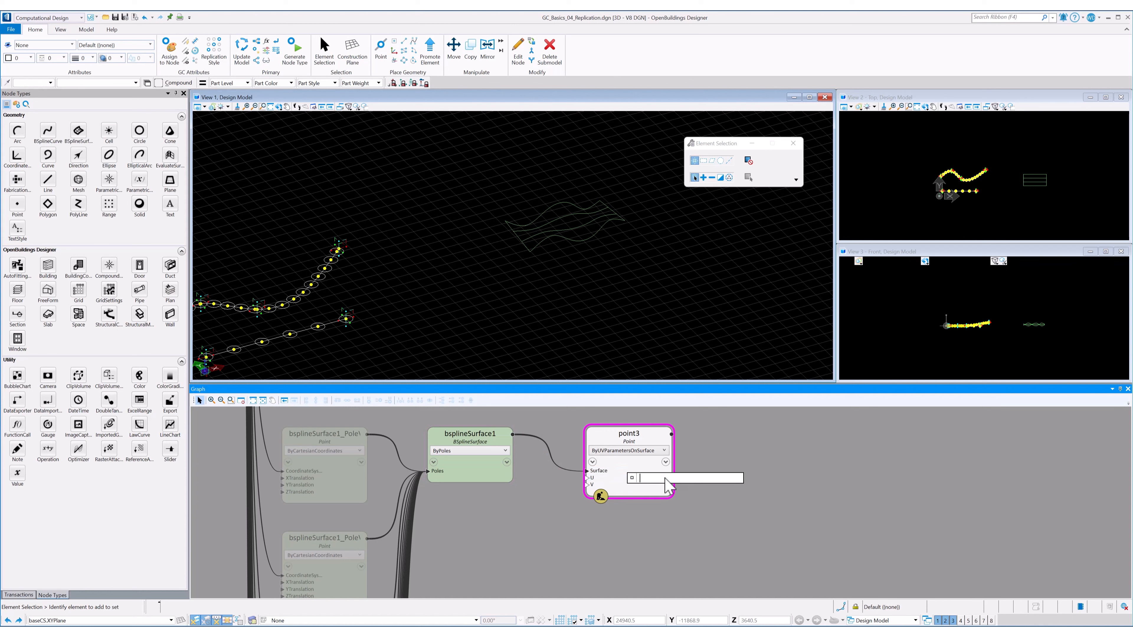
{"action": "type", "text": "Series("}
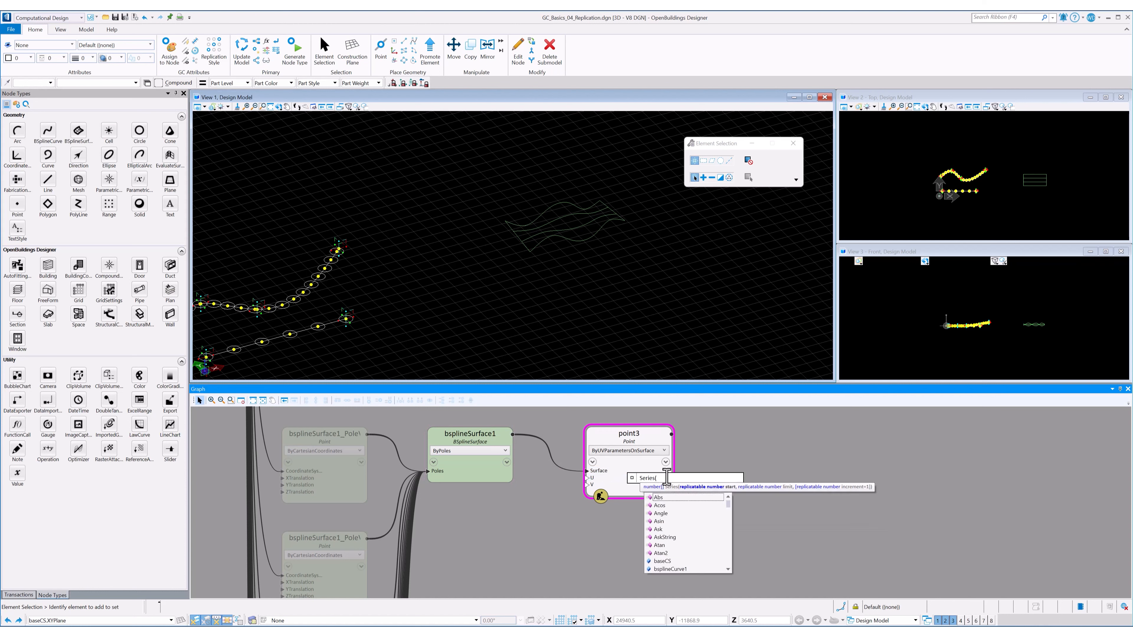
{"action": "type", "text": "0,1,"}
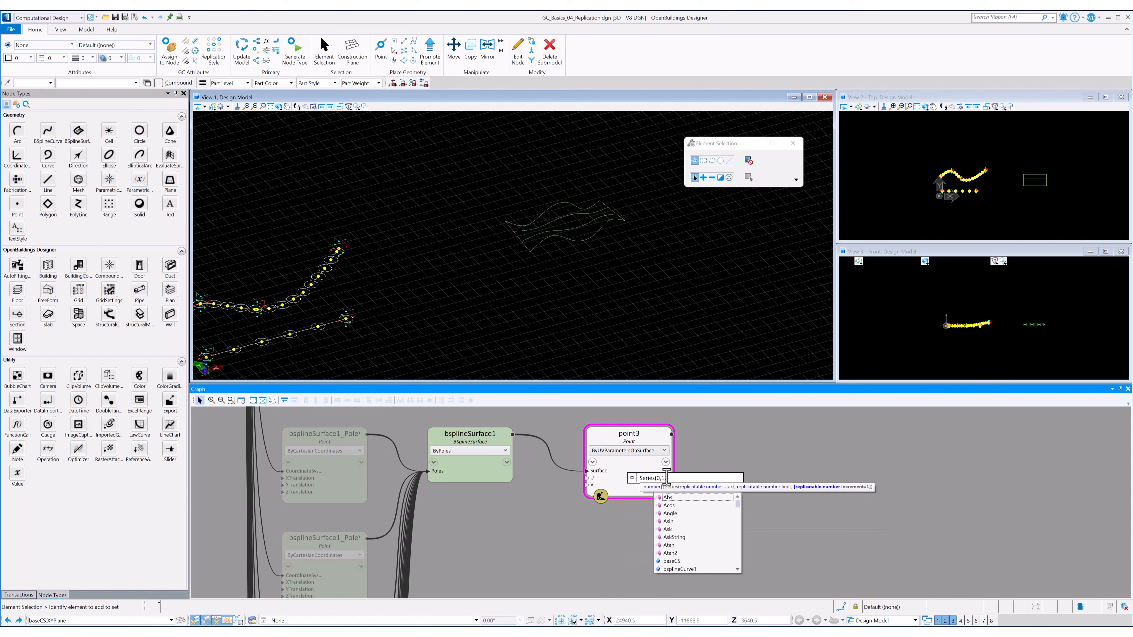
{"action": "type", "text": "0.1)"}
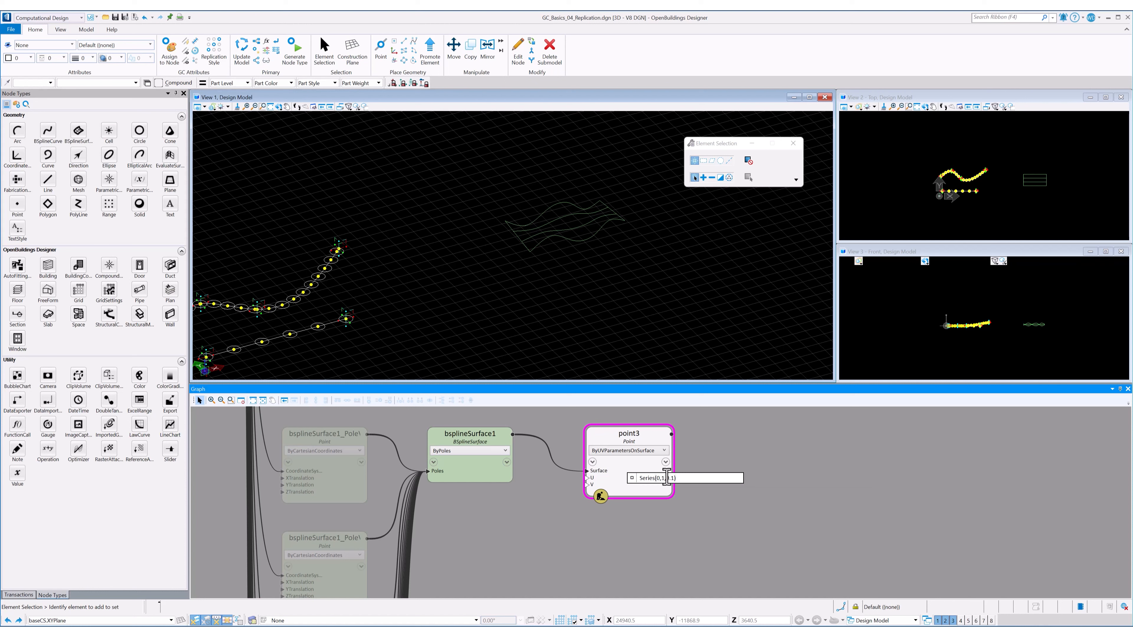
{"action": "left_click_drag", "start_coordinate": [684, 480], "coordinate": [629, 479]}
{"action": "key", "text": "ctrl+c"}
{"action": "key", "text": "Return"}
{"action": "left_click", "coordinate": [616, 484]}
{"action": "key", "text": "ctrl+v"}
{"action": "key", "text": "Return"}
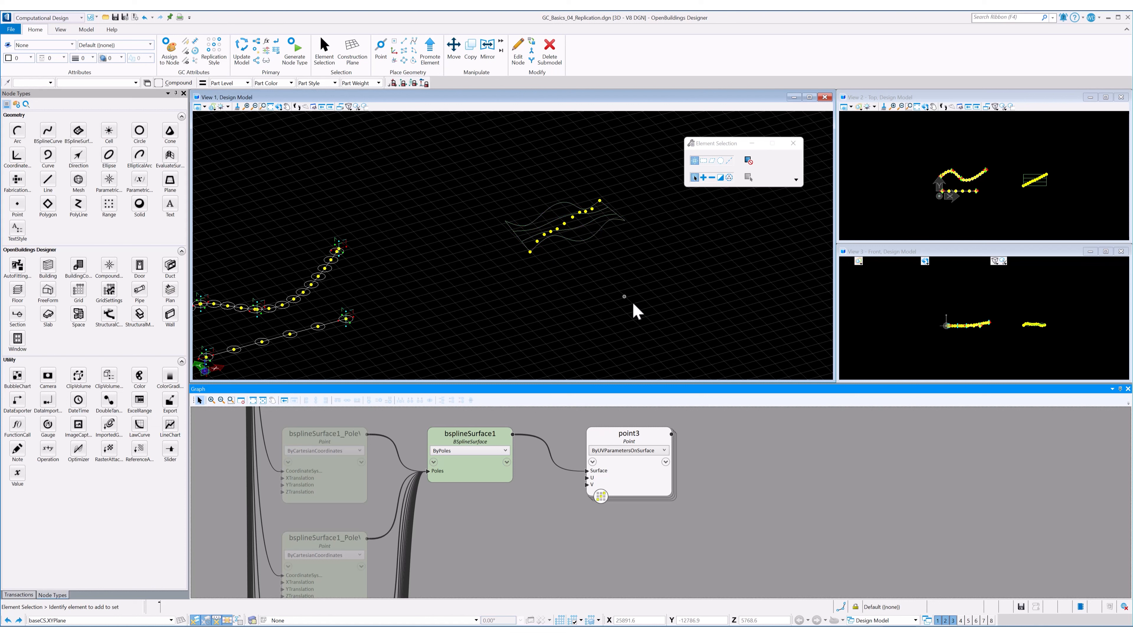
- Switch the replication style of the point3 node
{"action": "left_click", "coordinate": [612, 490]}
{"action": "left_click", "coordinate": [645, 533]}
{"action": "left_click", "coordinate": [641, 493]}
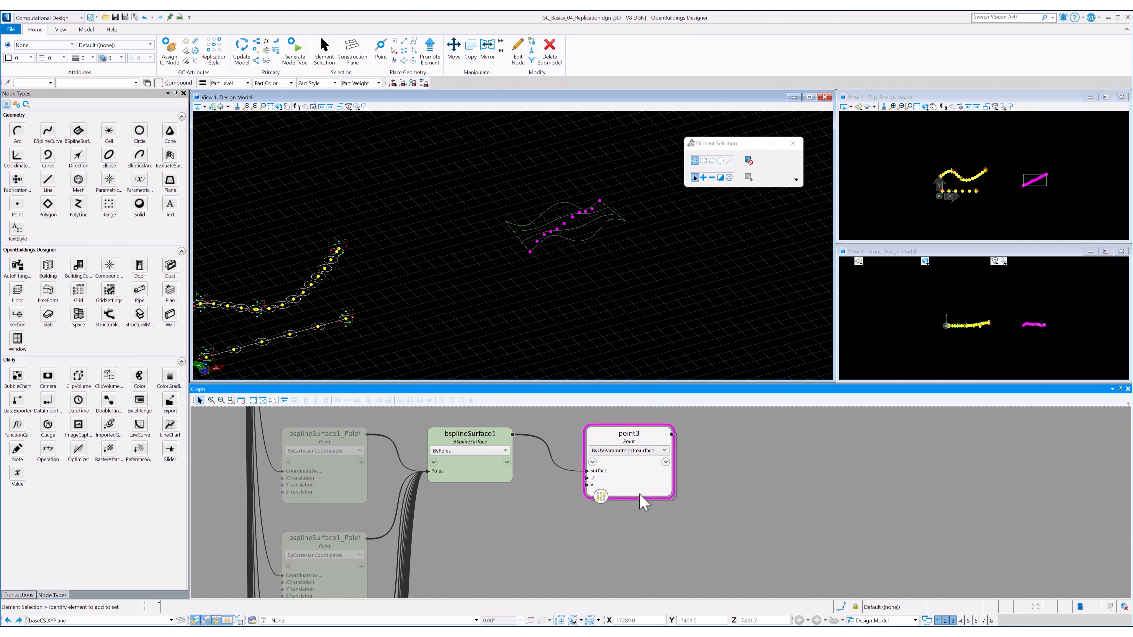
{"action": "right_click", "coordinate": [601, 496]}
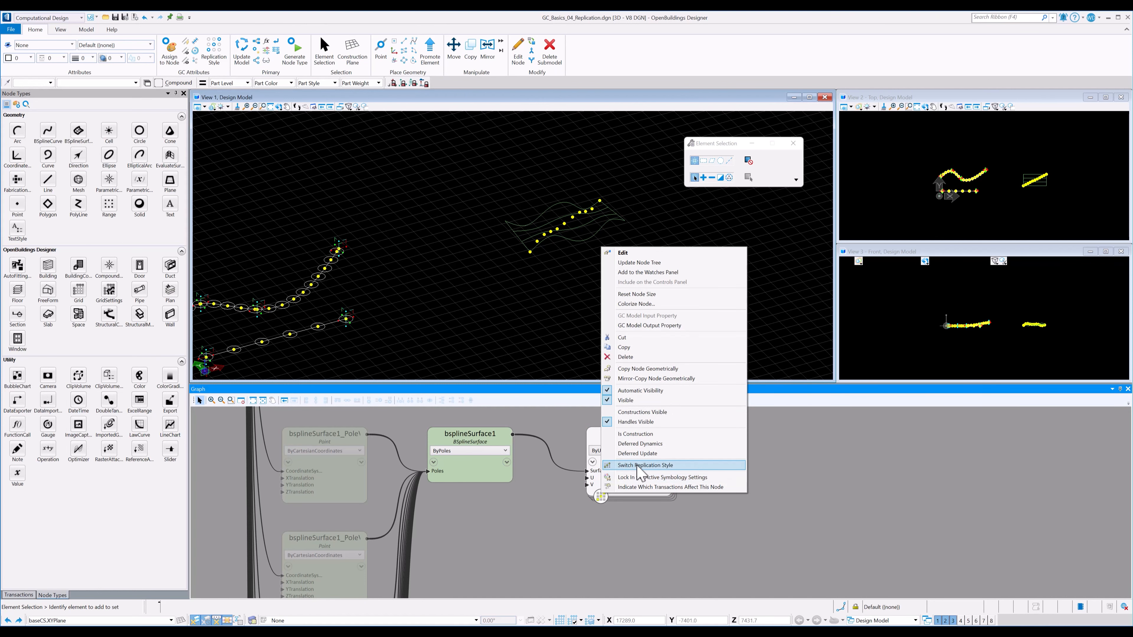
{"action": "left_click", "coordinate": [641, 466]}
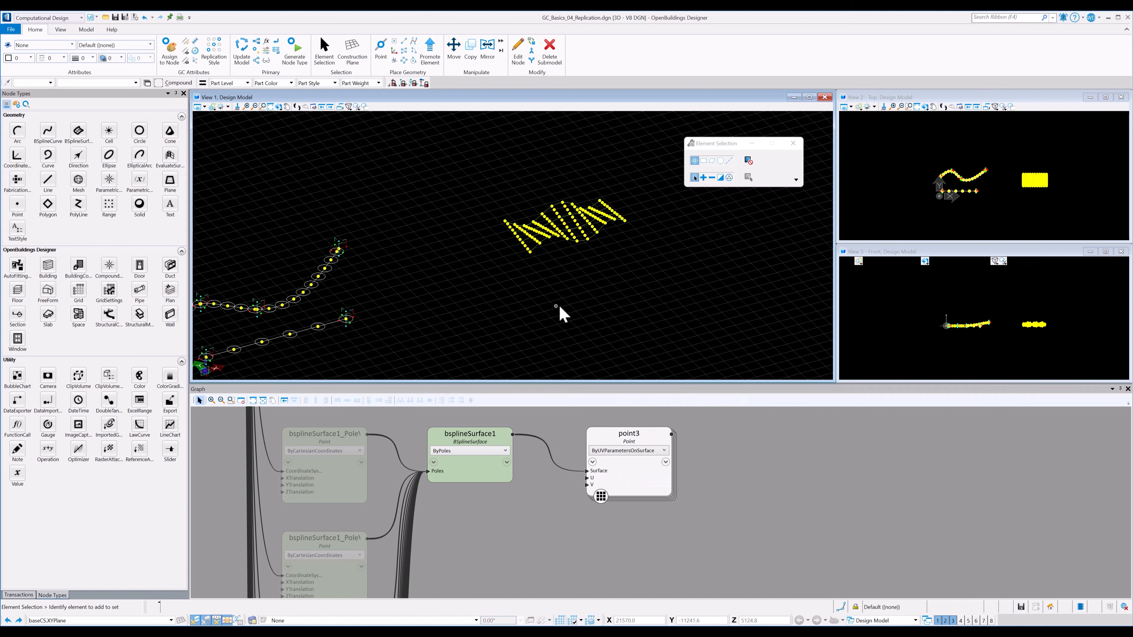
- Add a Polygon node using ByPointGrid and connect its Points input to point3
{"action": "scroll", "coordinate": [1047, 193], "scroll_direction": "up", "scroll_amount": 3}
{"action": "middle_click_drag", "start_coordinate": [1044, 191], "coordinate": [1011, 191]}
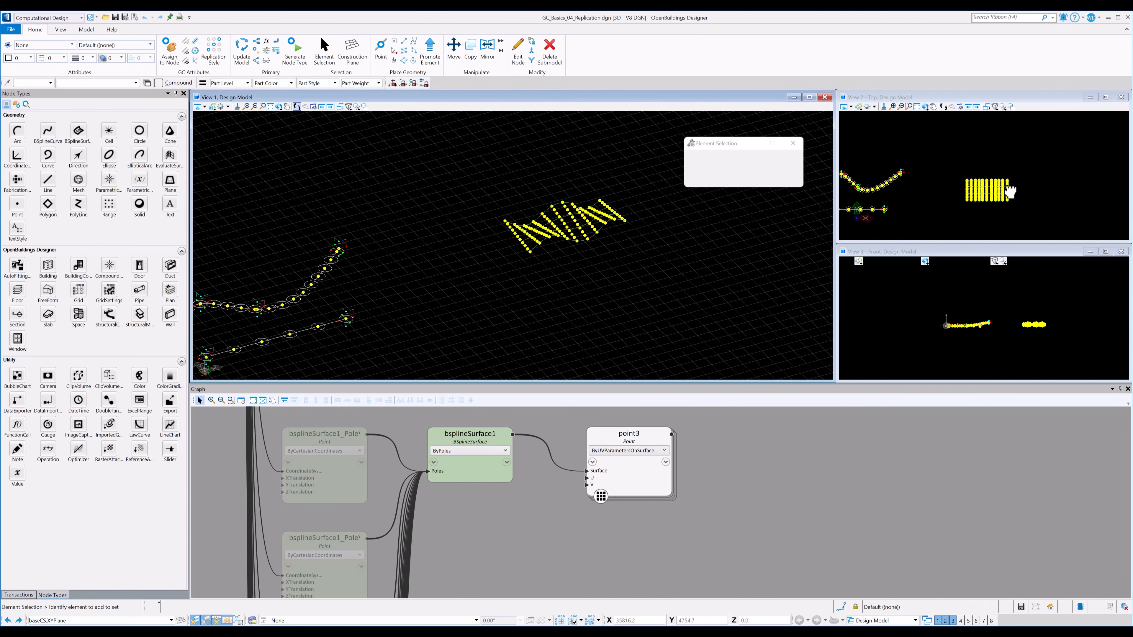
{"action": "scroll", "coordinate": [1007, 193], "scroll_direction": "up", "scroll_amount": 5}
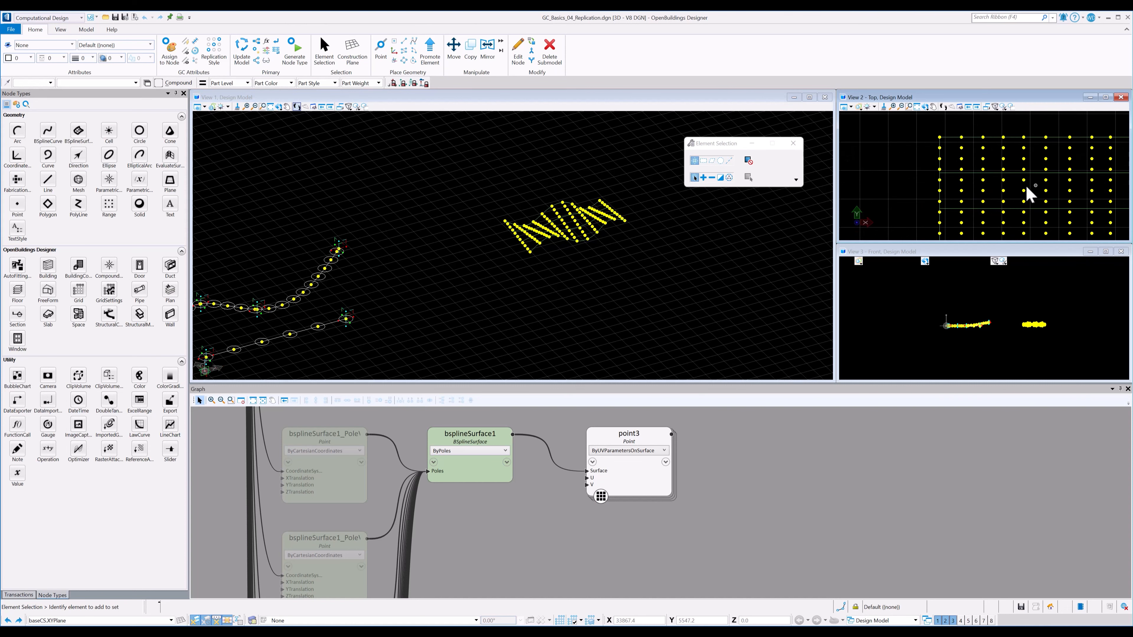
{"action": "left_click", "coordinate": [278, 106]}
{"action": "left_click", "coordinate": [457, 231]}
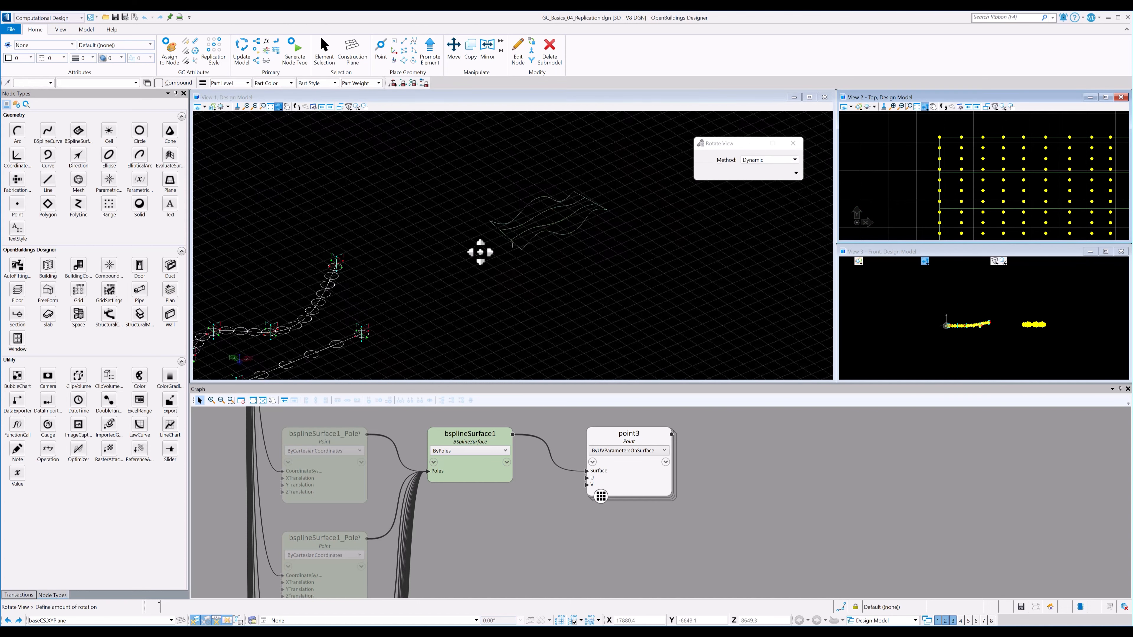
{"action": "left_click", "coordinate": [627, 304]}
{"action": "scroll", "coordinate": [739, 488], "scroll_direction": "down", "scroll_amount": 2}
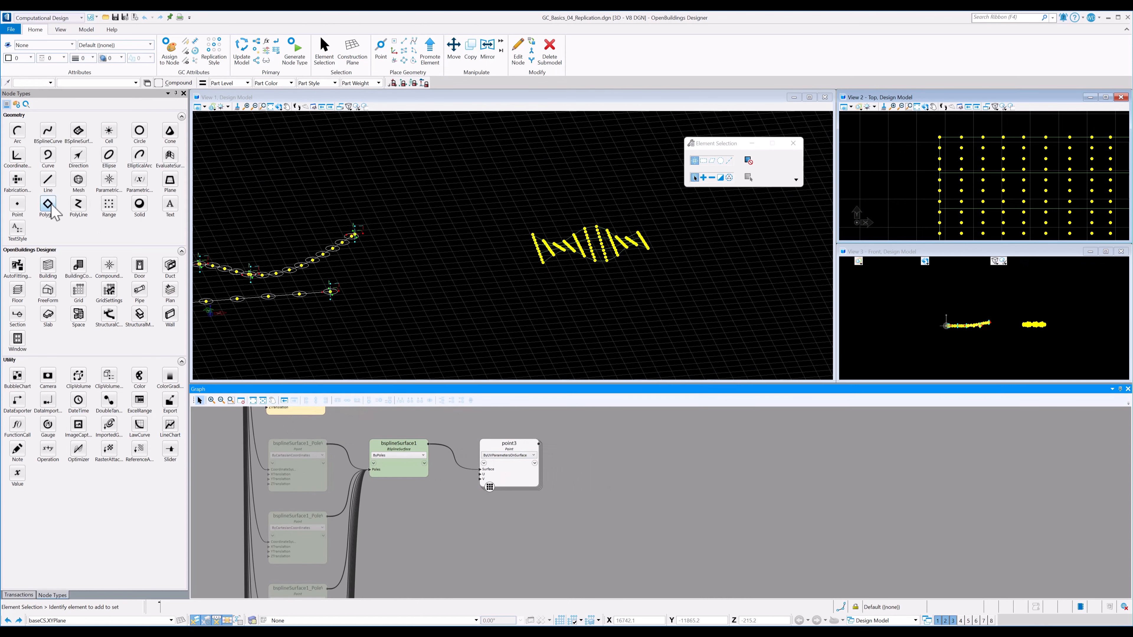
{"action": "left_click_drag", "start_coordinate": [56, 210], "coordinate": [643, 446]}
{"action": "left_click", "coordinate": [666, 450]}
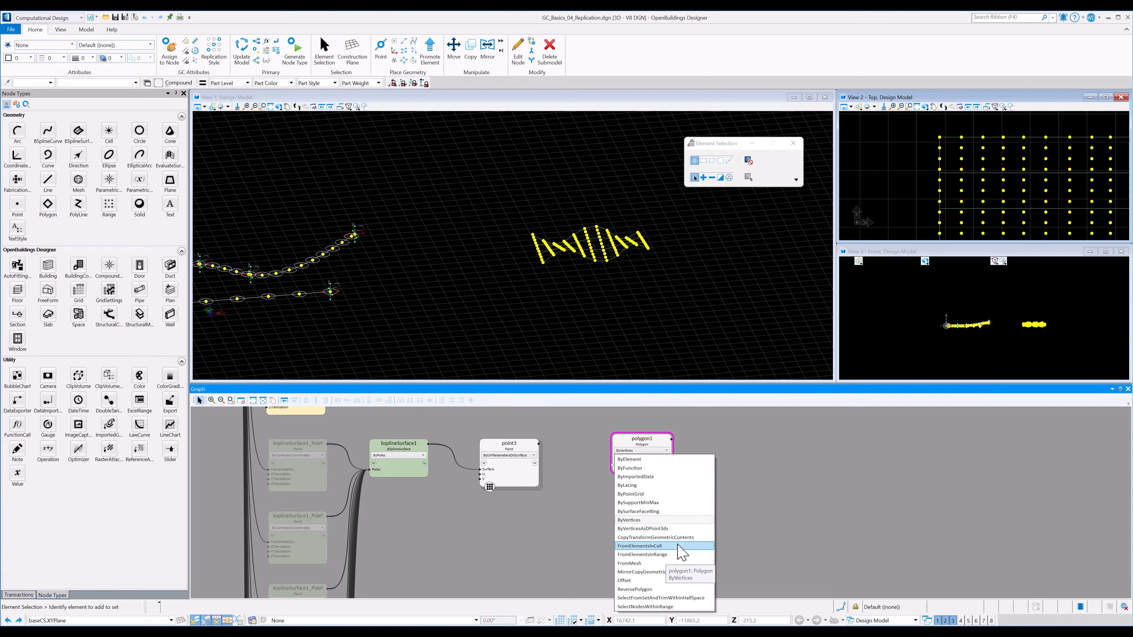
{"action": "left_click", "coordinate": [637, 494]}
{"action": "left_click_drag", "start_coordinate": [616, 465], "coordinate": [529, 447]}
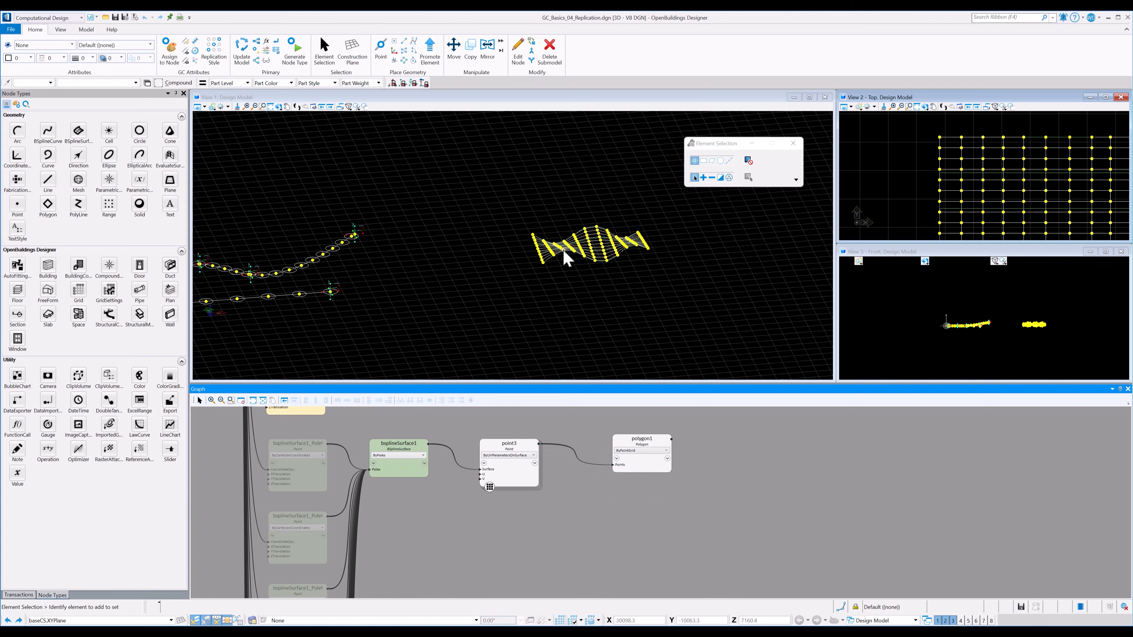
- Set the FacetOption of polygon1 to Diamond
{"action": "left_click", "coordinate": [278, 106]}
{"action": "left_click", "coordinate": [512, 245]}
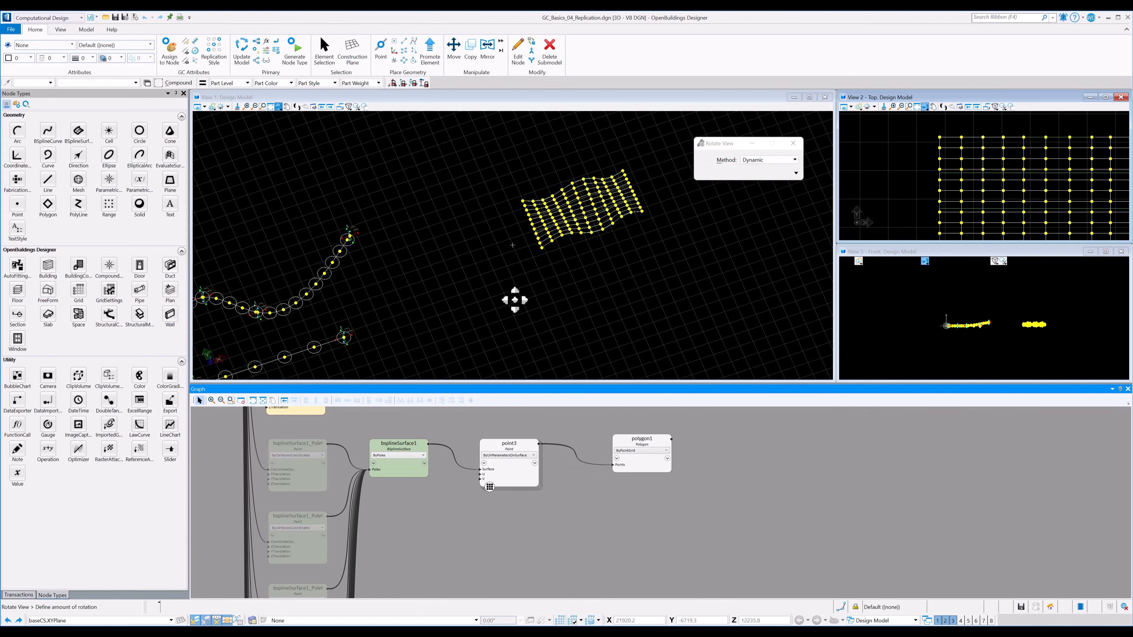
{"action": "left_click", "coordinate": [623, 463]}
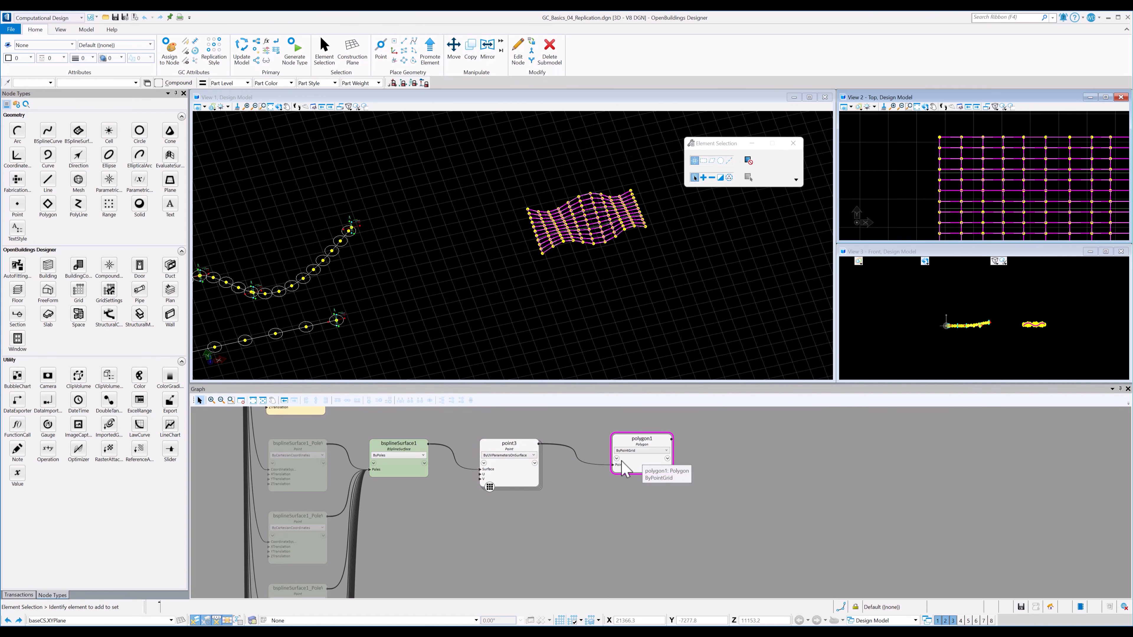
{"action": "right_click", "coordinate": [641, 460]}
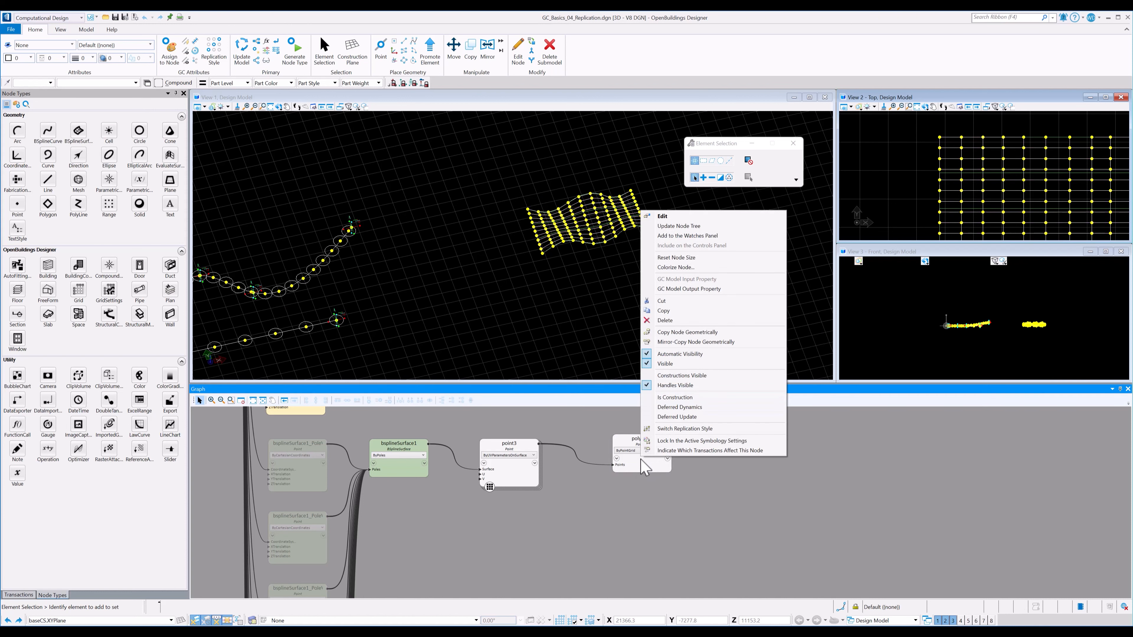
{"action": "left_click", "coordinate": [645, 466]}
{"action": "mouse_move", "coordinate": [628, 464]}
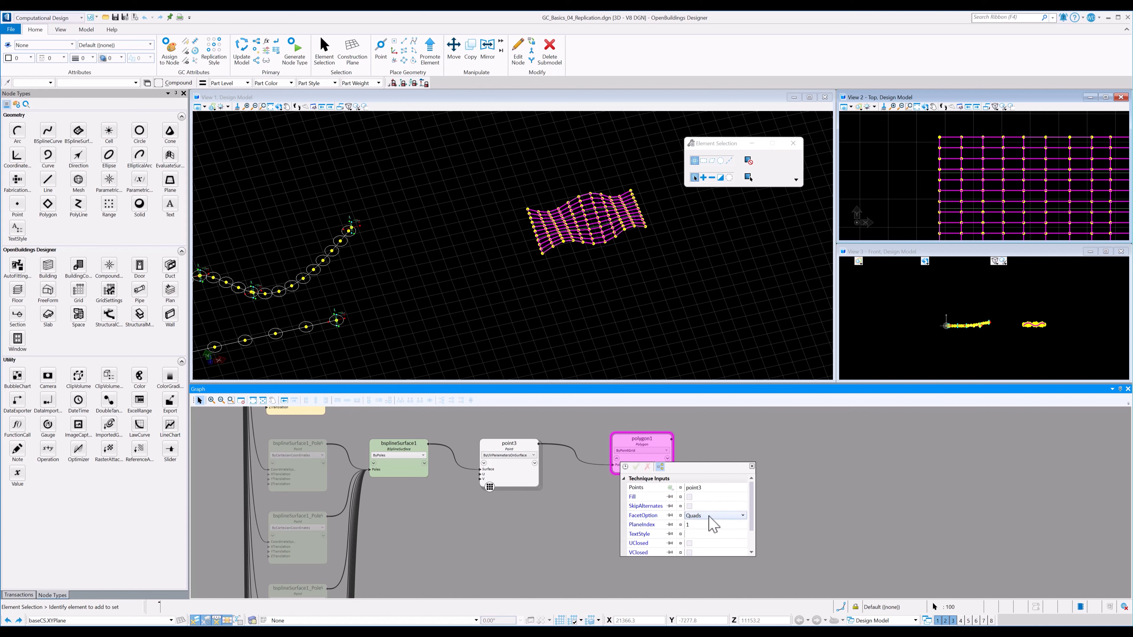
{"action": "left_click", "coordinate": [710, 517]}
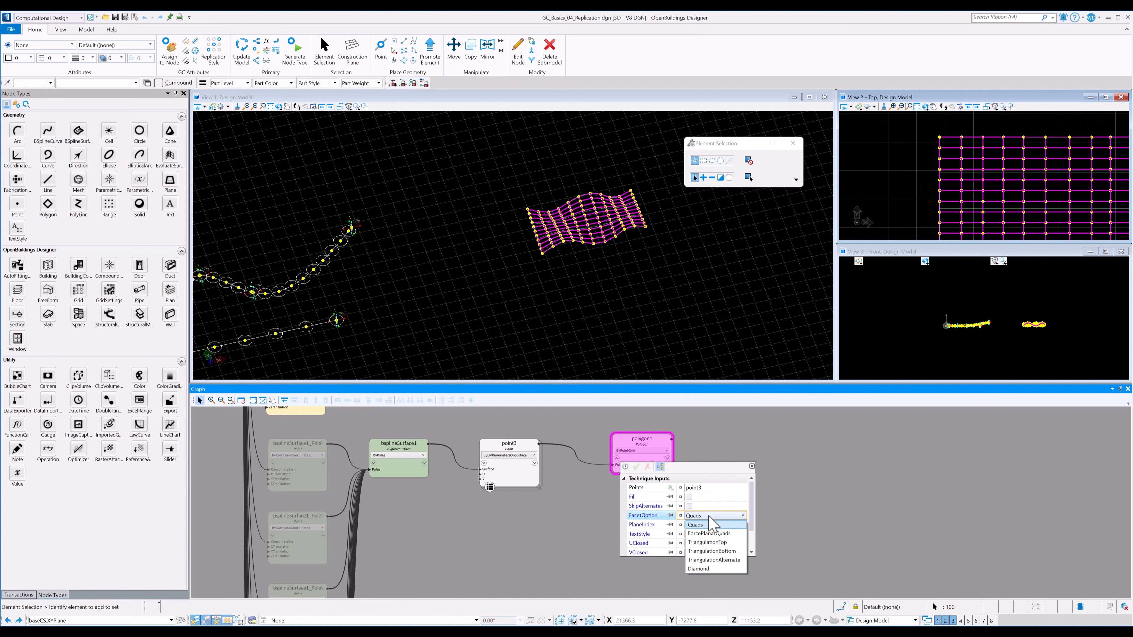
{"action": "left_click", "coordinate": [716, 570]}
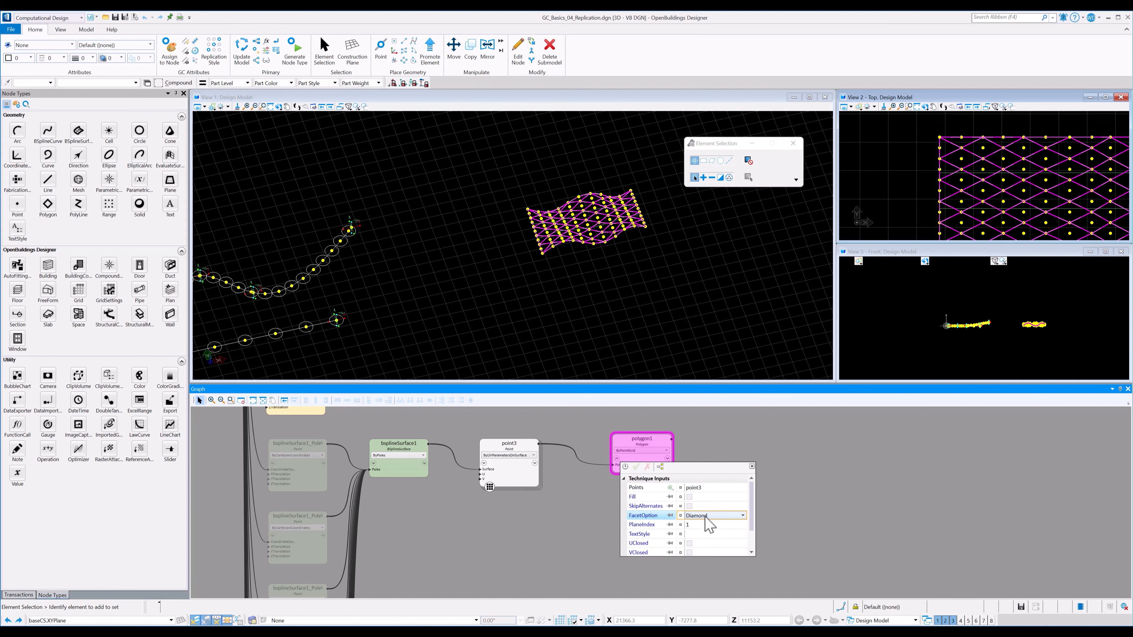
- Isolate the diamond polygons in a displayset and examine them in a shaded illustration display style
{"action": "left_click", "coordinate": [277, 107]}
{"action": "left_click_drag", "start_coordinate": [504, 227], "coordinate": [545, 195]}
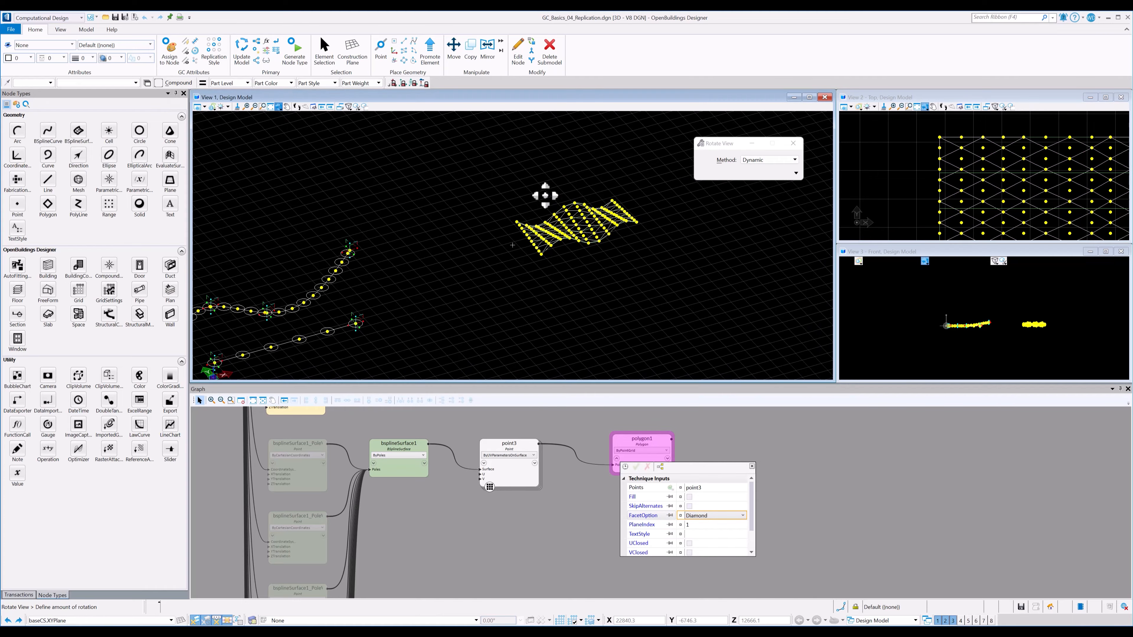
{"action": "key", "text": "Escape"}
{"action": "right_click", "coordinate": [632, 273]}
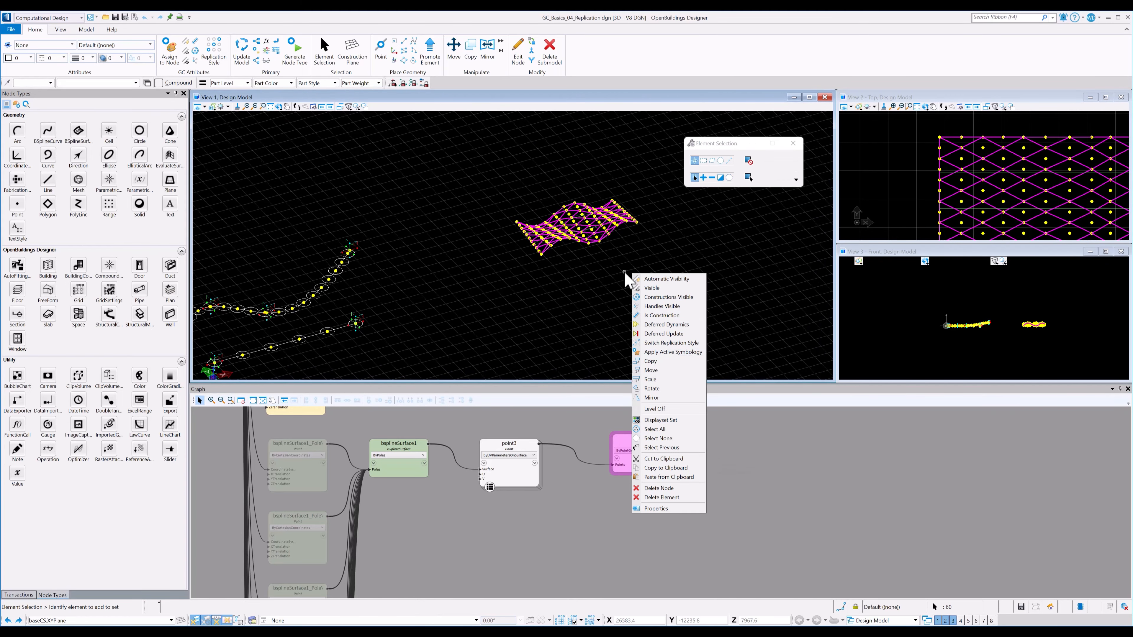
{"action": "left_click", "coordinate": [671, 418]}
{"action": "left_click", "coordinate": [423, 179]}
{"action": "right_click", "coordinate": [498, 209], "text": "shift"}
{"action": "left_click", "coordinate": [527, 226]}
{"action": "left_click", "coordinate": [278, 107]}
{"action": "left_click_drag", "start_coordinate": [491, 227], "coordinate": [451, 241]}
{"action": "scroll", "coordinate": [595, 229], "scroll_direction": "up", "scroll_amount": 5}
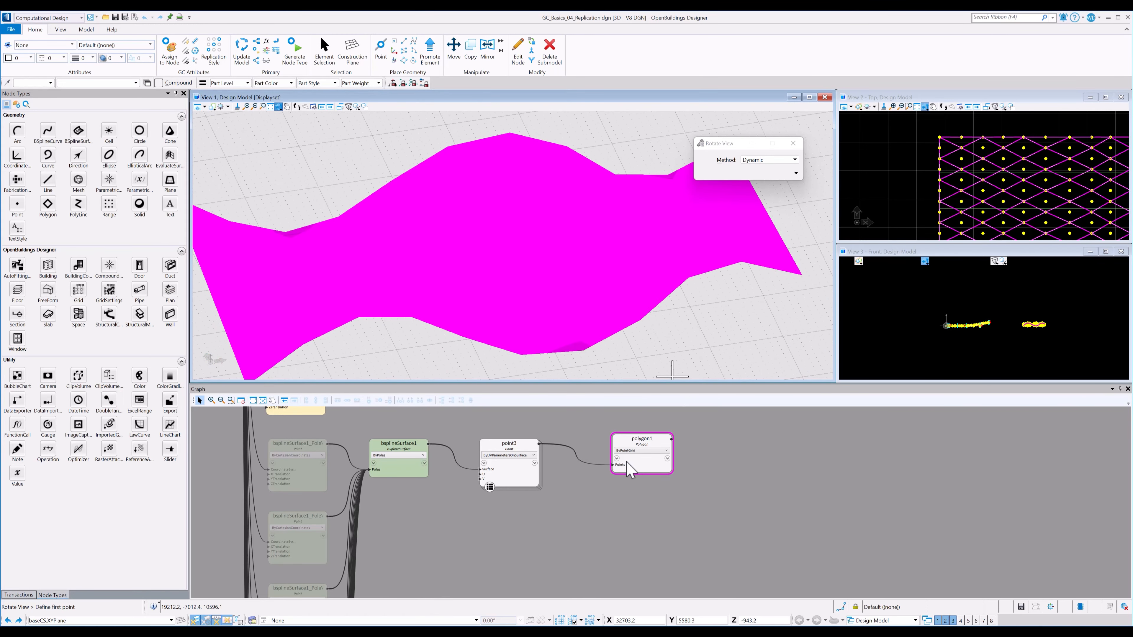
- Try the Quads, ForcePlanarQuads and TriangulationTop facet options on polygon1, finishing with Diamond again
{"action": "left_click", "coordinate": [616, 458]}
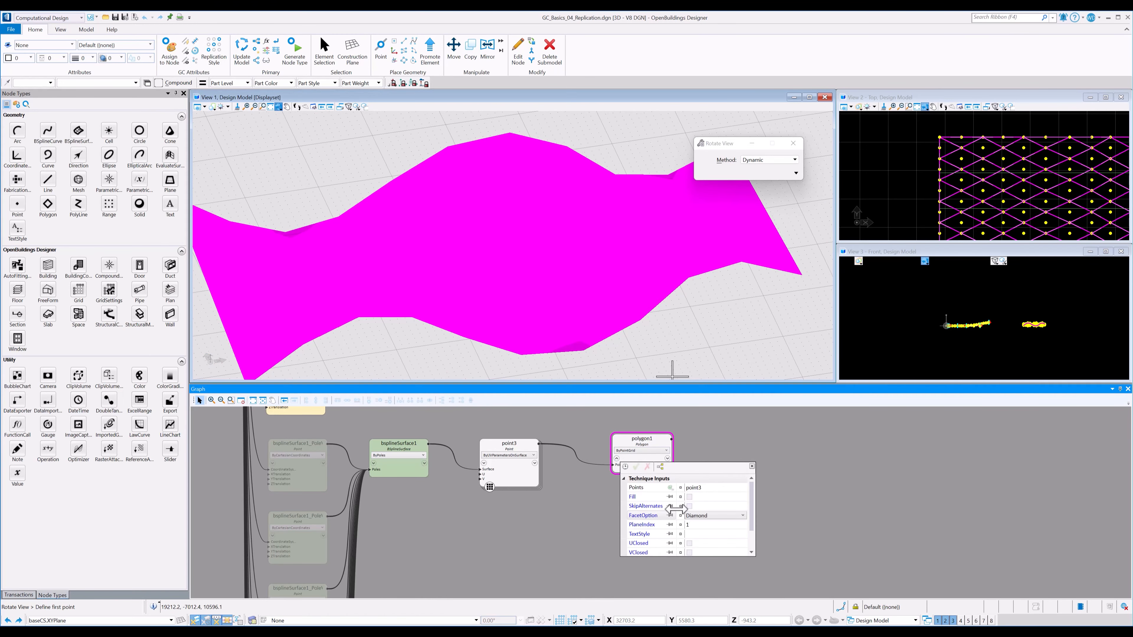
{"action": "mouse_move", "coordinate": [751, 519]}
{"action": "left_mouse_down"}
{"action": "mouse_move", "coordinate": [751, 541]}
{"action": "mouse_move", "coordinate": [751, 516]}
{"action": "left_mouse_up"}
{"action": "left_click", "coordinate": [724, 516]}
{"action": "left_click", "coordinate": [722, 528]}
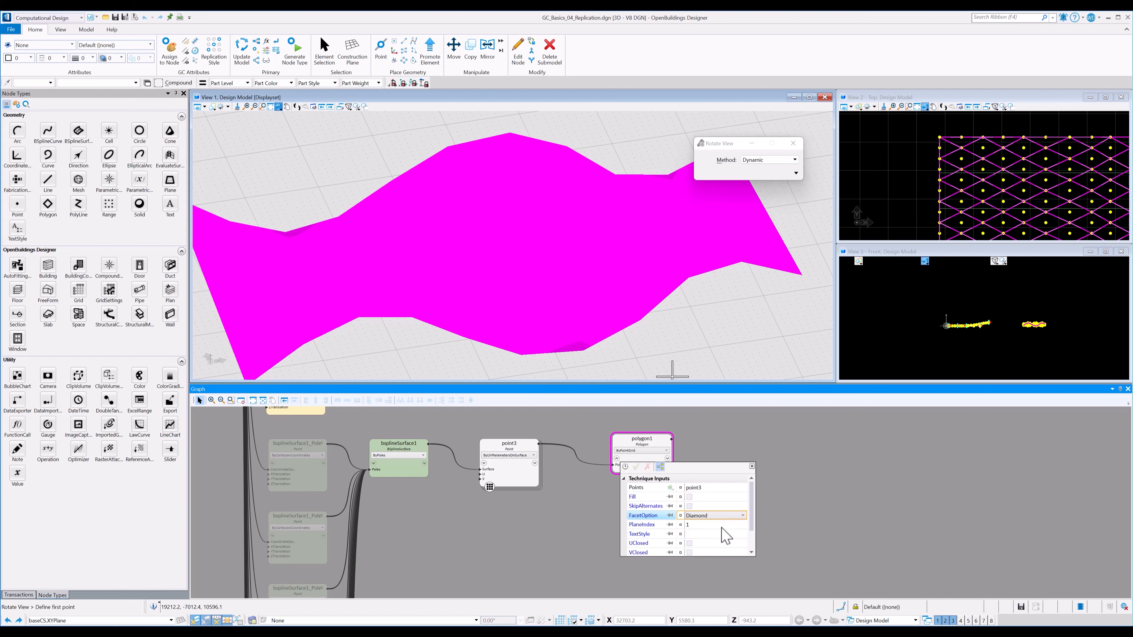
{"action": "scroll", "coordinate": [705, 538], "scroll_direction": "down", "scroll_amount": 2}
{"action": "scroll", "coordinate": [707, 538], "scroll_direction": "up", "scroll_amount": 2}
{"action": "left_click", "coordinate": [705, 516]}
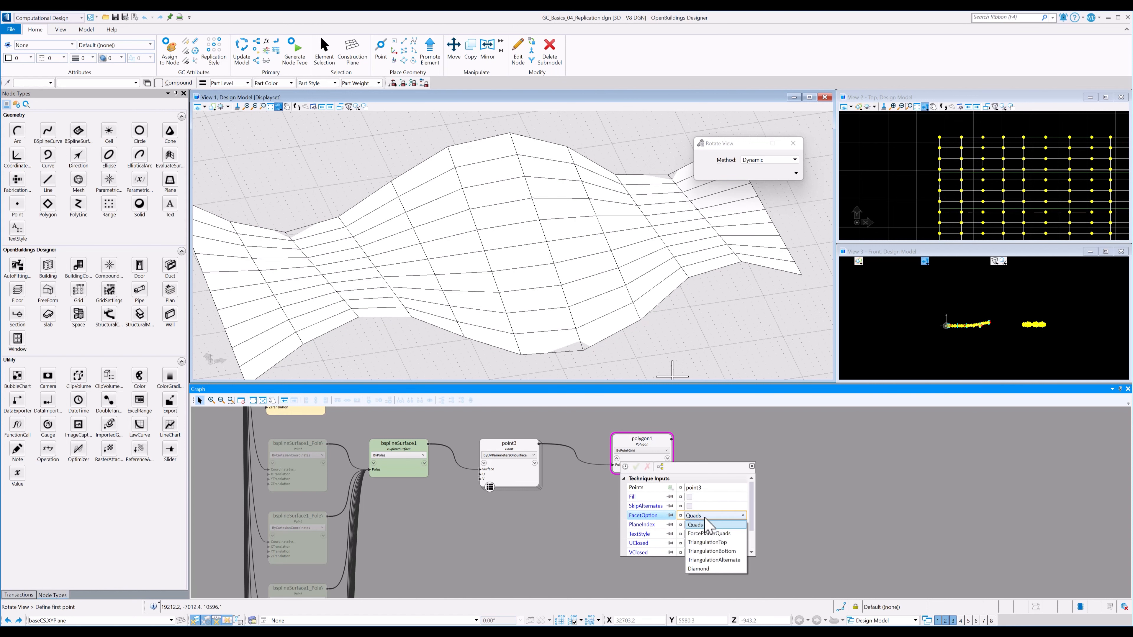
{"action": "left_click", "coordinate": [716, 534]}
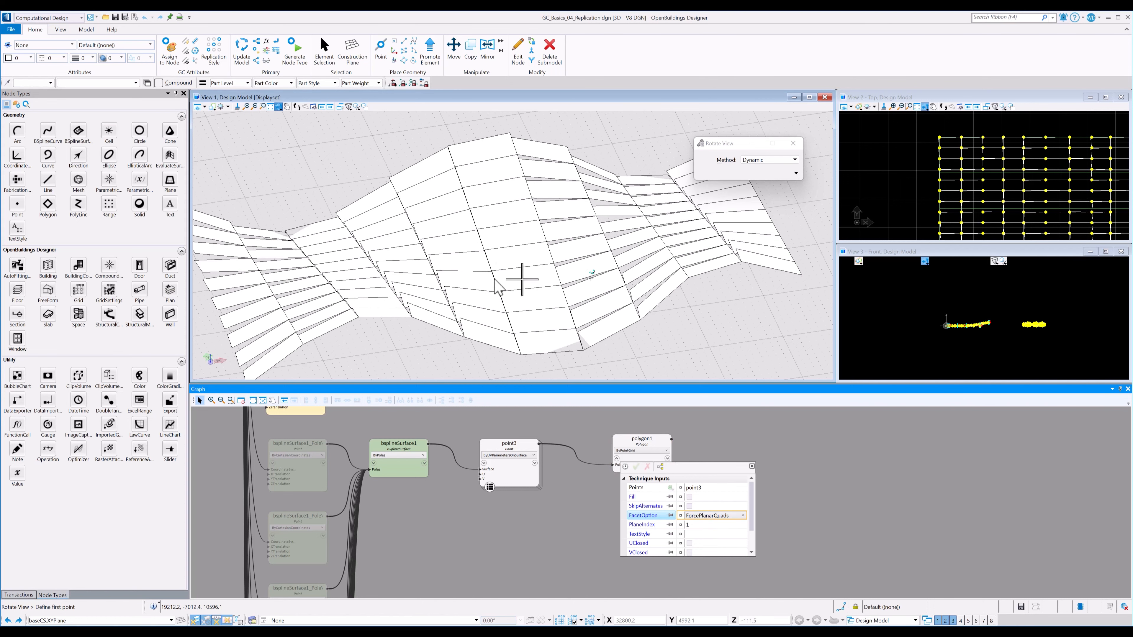
{"action": "left_click", "coordinate": [728, 518]}
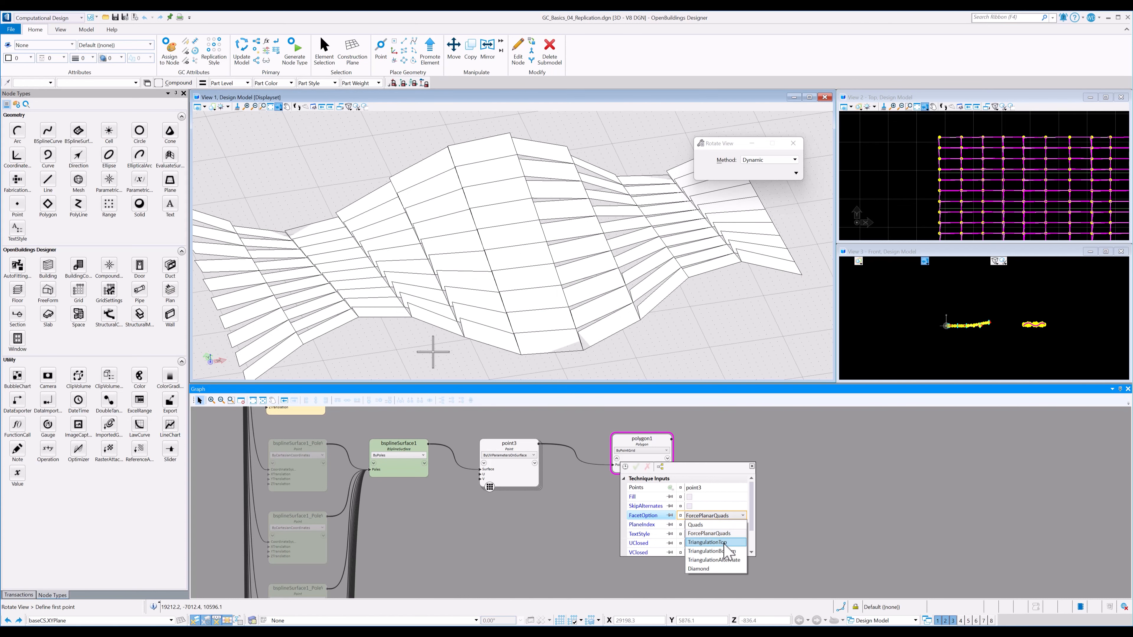
{"action": "left_click", "coordinate": [719, 542]}
{"action": "left_click", "coordinate": [717, 518]}
{"action": "left_click", "coordinate": [718, 568]}
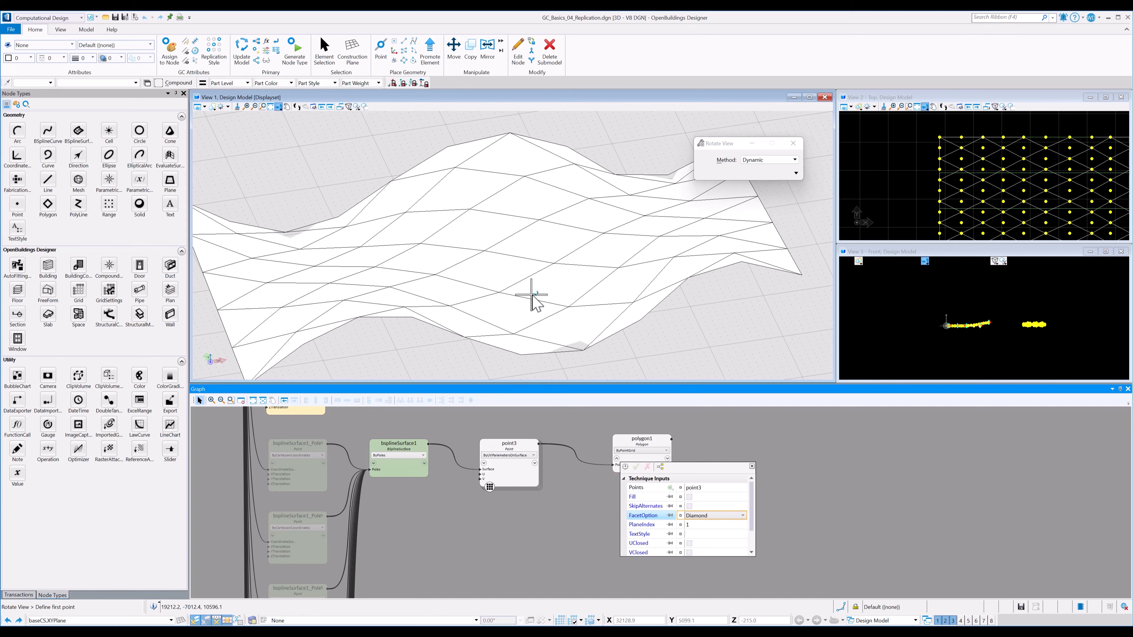
- Examine the diamond facets from another angle, then clear the displayset and return the view to wireframe
{"action": "scroll", "coordinate": [531, 296], "scroll_direction": "down", "scroll_amount": 2}
{"action": "left_click", "coordinate": [279, 108]}
{"action": "left_click_drag", "start_coordinate": [468, 324], "coordinate": [634, 318]}
{"action": "right_click", "coordinate": [634, 318]}
{"action": "right_click", "coordinate": [634, 317]}
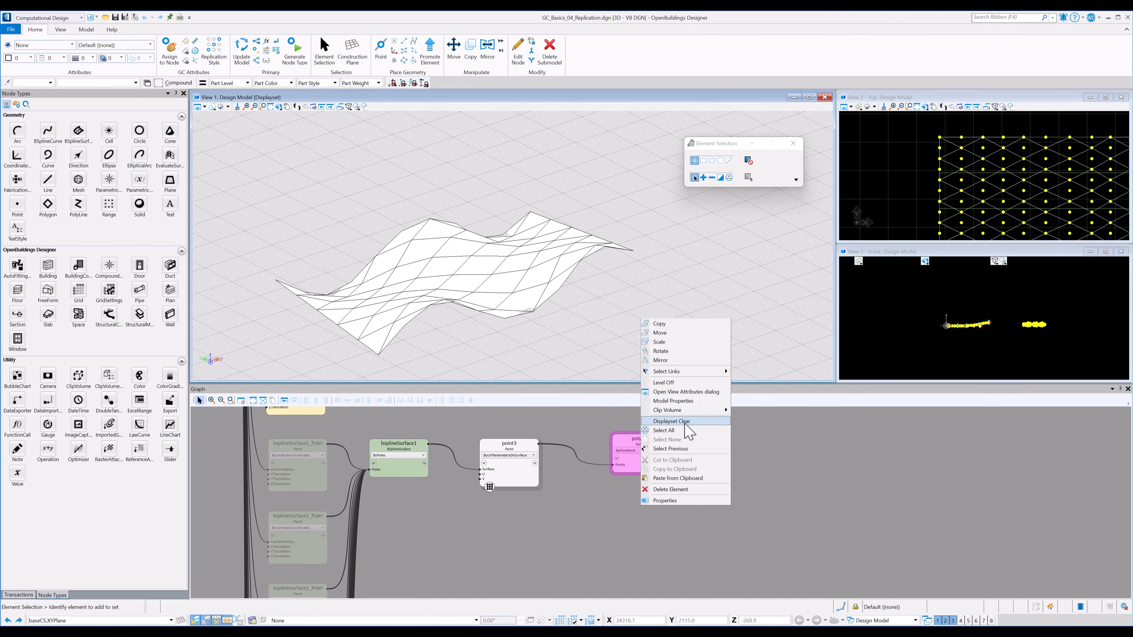
{"action": "left_click", "coordinate": [683, 422]}
{"action": "right_click", "coordinate": [595, 300], "text": "shift"}
{"action": "left_click", "coordinate": [597, 339]}
- Set the U input of point3 to the expression Series(0,1,0.05)
{"action": "mouse_move", "coordinate": [499, 475]}
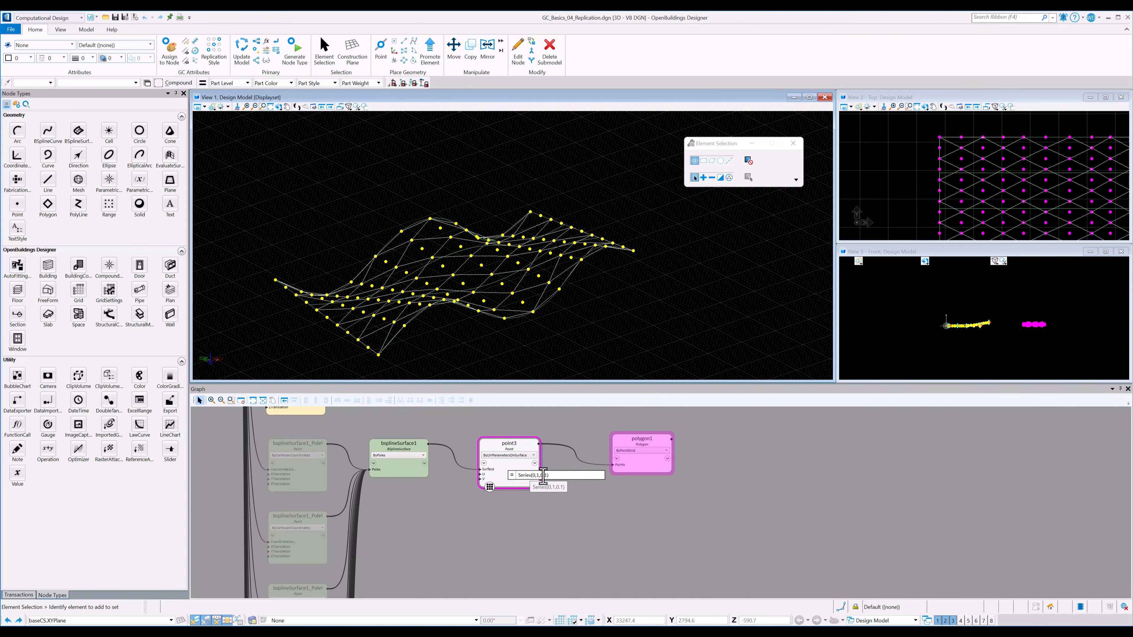
{"action": "left_click", "coordinate": [544, 476]}
{"action": "key", "text": "Delete"}
{"action": "type", "text": "05"}
{"action": "key", "text": "Return"}
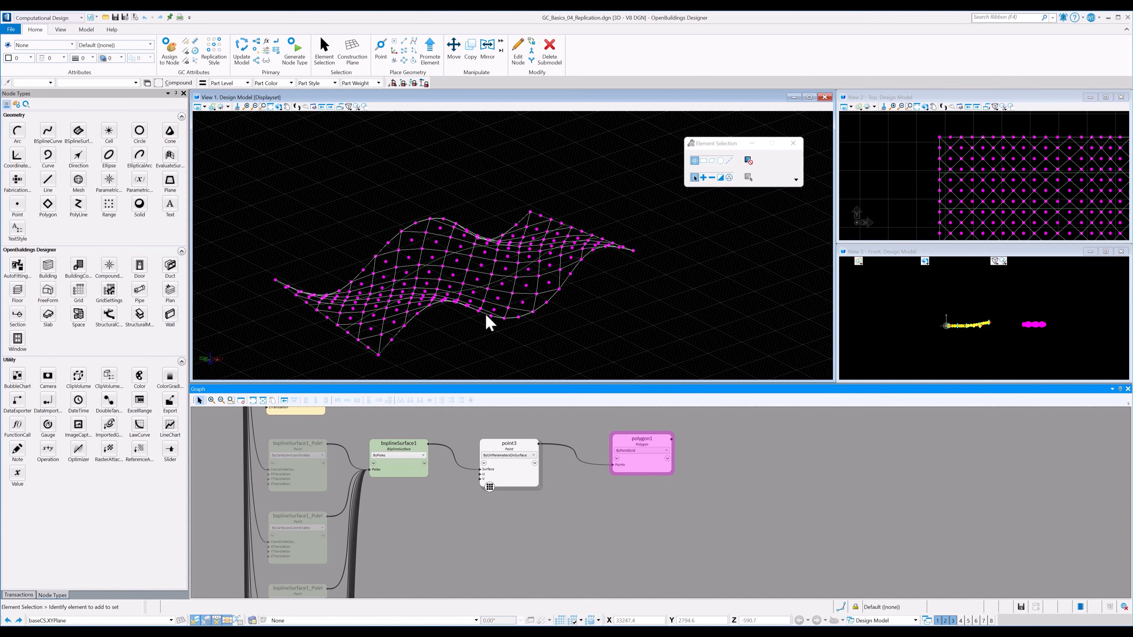